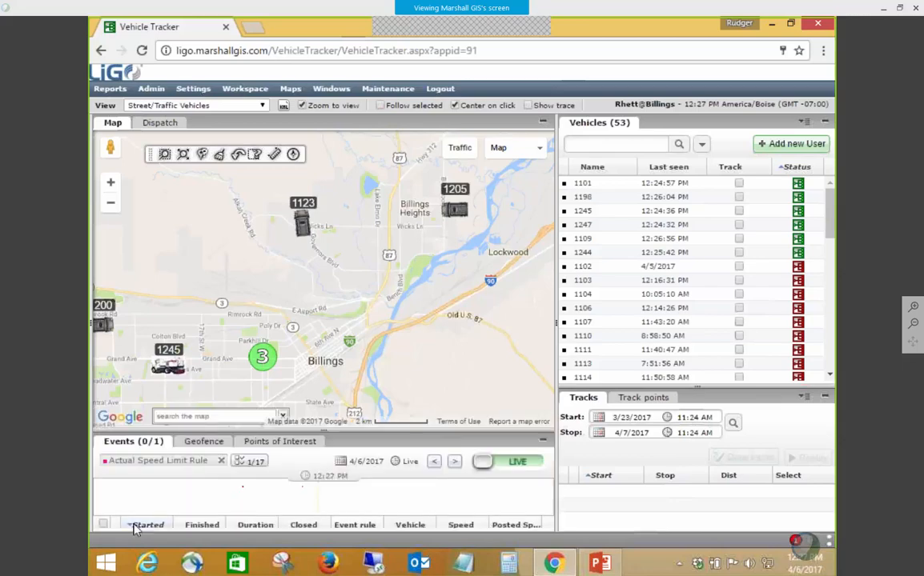
Enlarge the Events area and set its timeline to the 3-hour history window from 9:29 AM to 12:29 PM.
left_click_drag(164, 429, 173, 358)
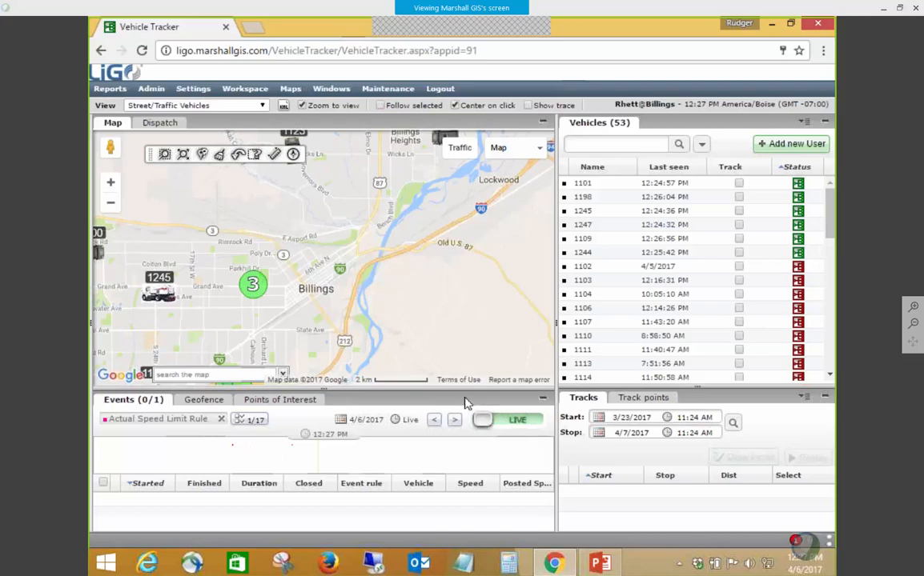
left_click_drag(459, 392, 442, 370)
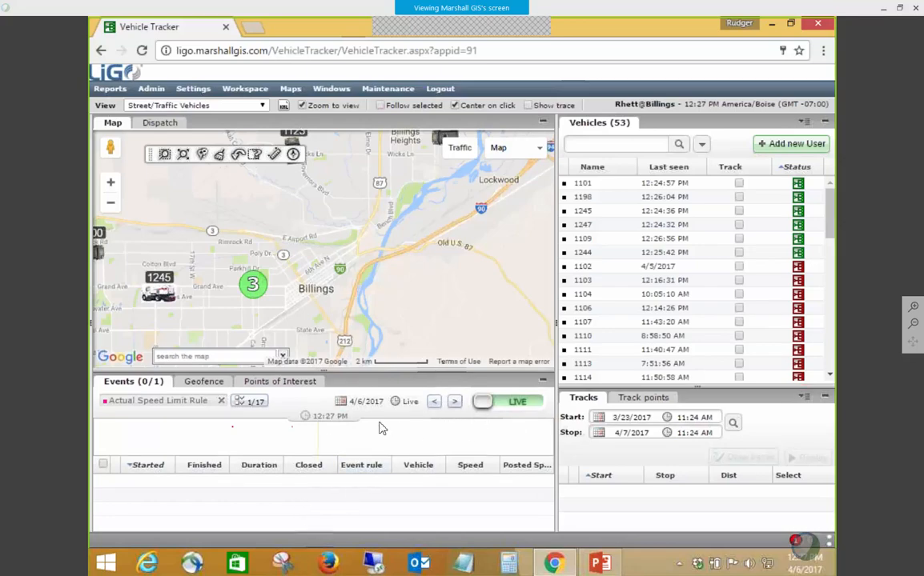
left_click(303, 450)
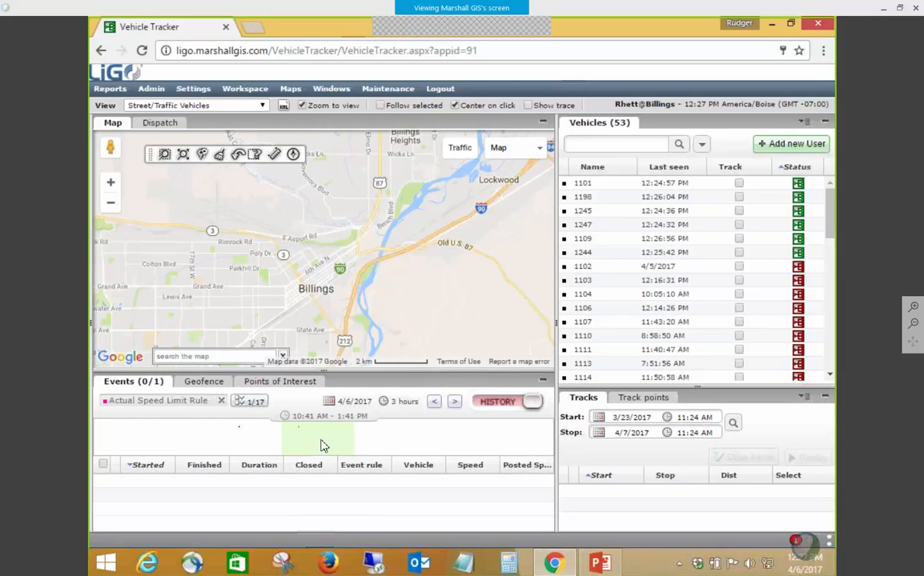
mouse_move(281, 447)
left_mouse_down()
mouse_move(333, 445)
mouse_move(313, 445)
left_mouse_up()
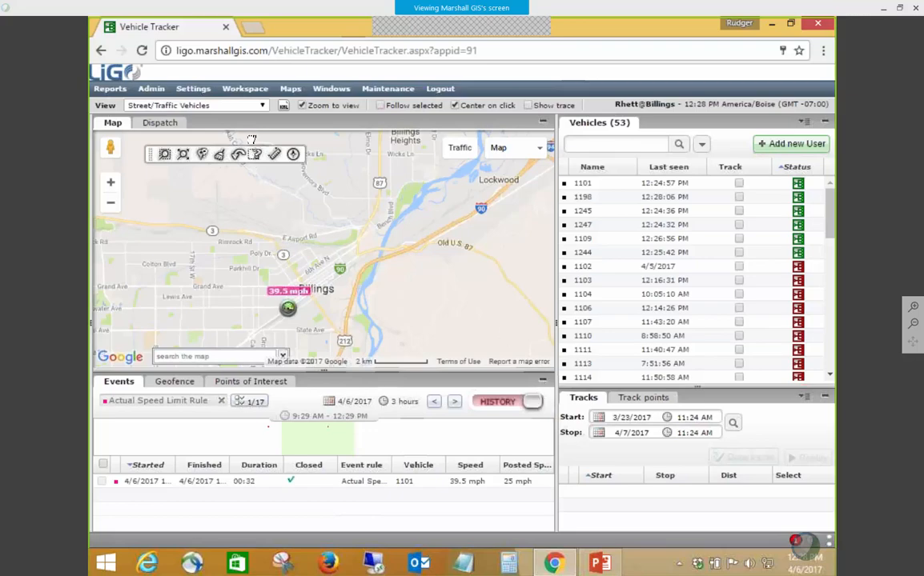
Open the Actual Speed Limit Rule from the event rules and reposition its window to show the whole form.
left_click(162, 92)
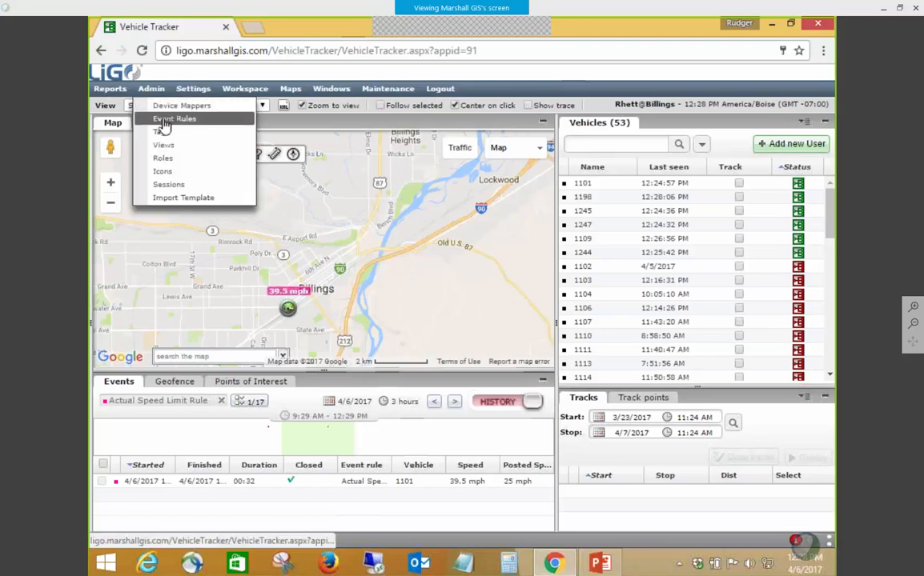
left_click(163, 120)
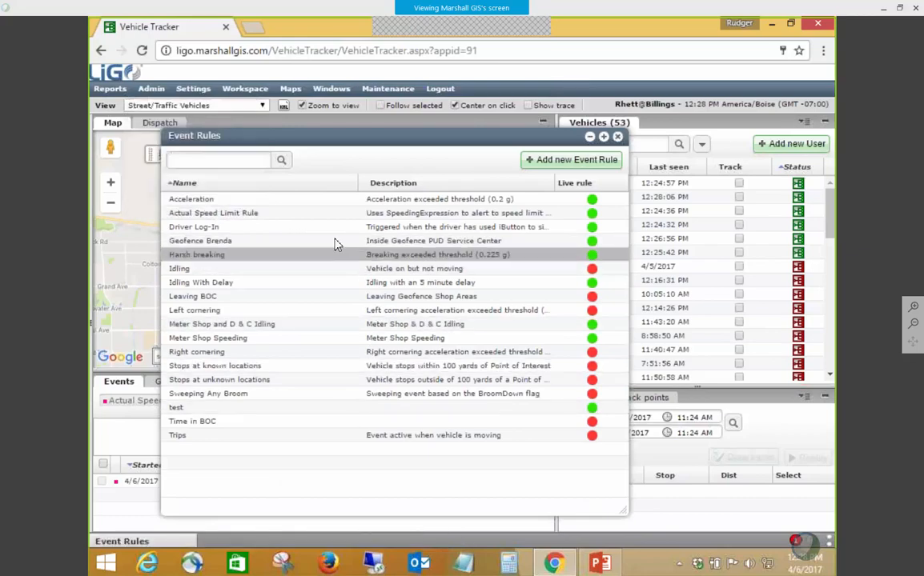
left_click(244, 214)
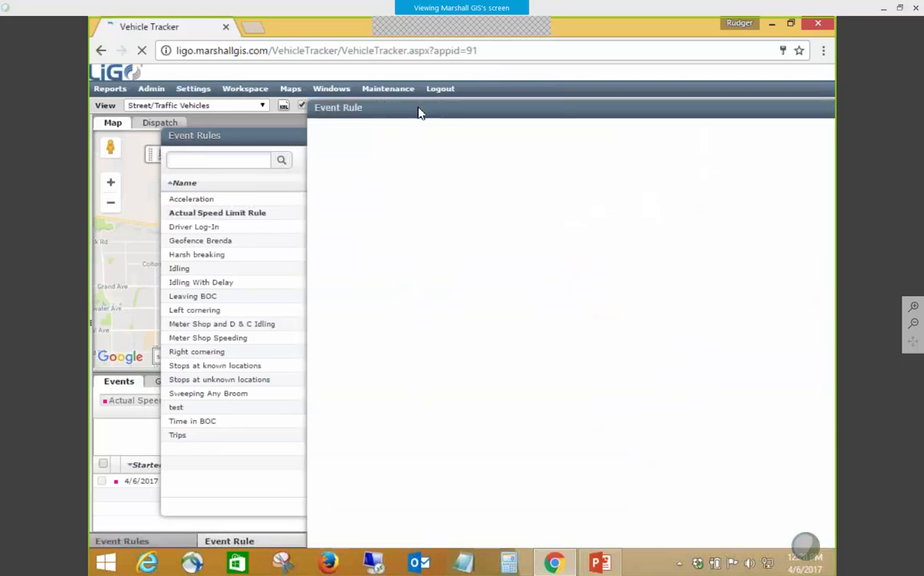
left_click_drag(418, 113, 310, 120)
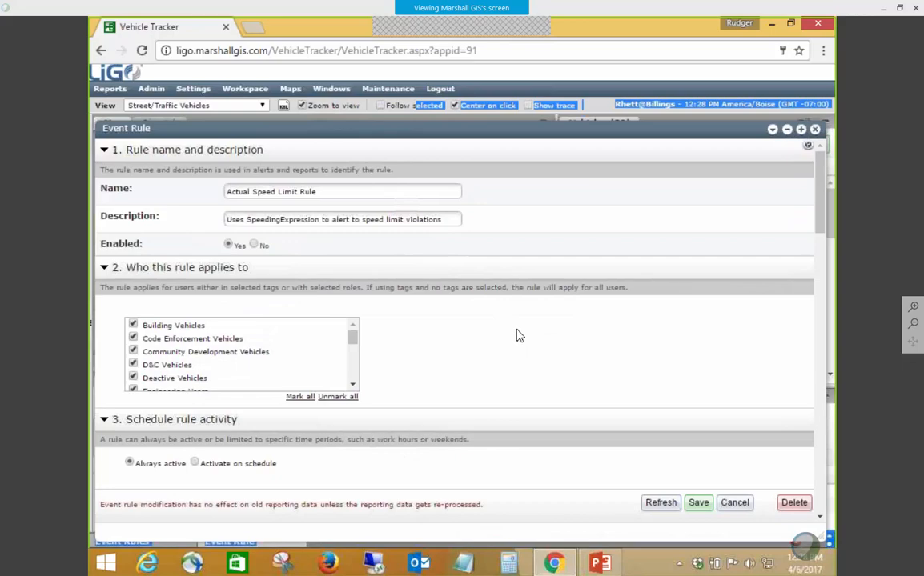
Review the rule's vehicle groups, schedule, speeding expression and notification arguments.
scroll(517, 335, "down", 5)
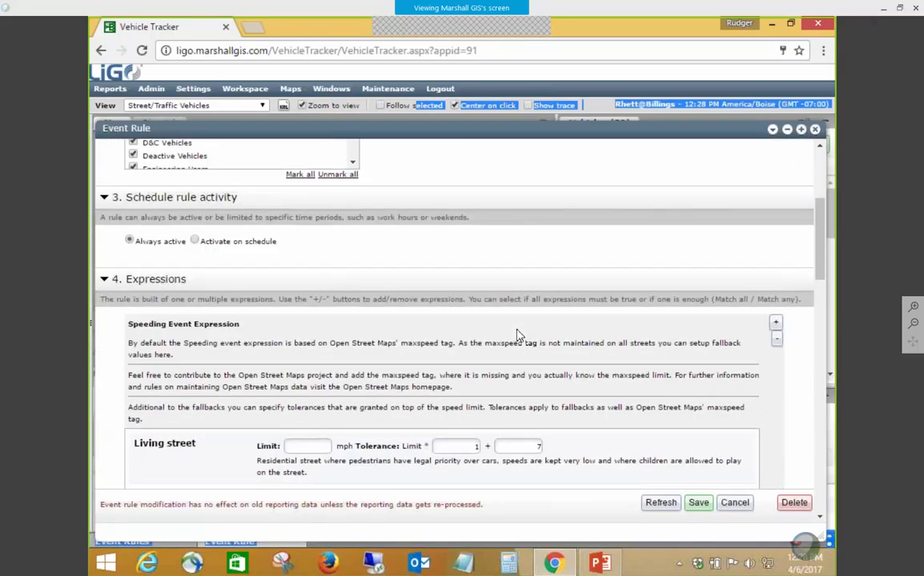
scroll(516, 335, "down", 10)
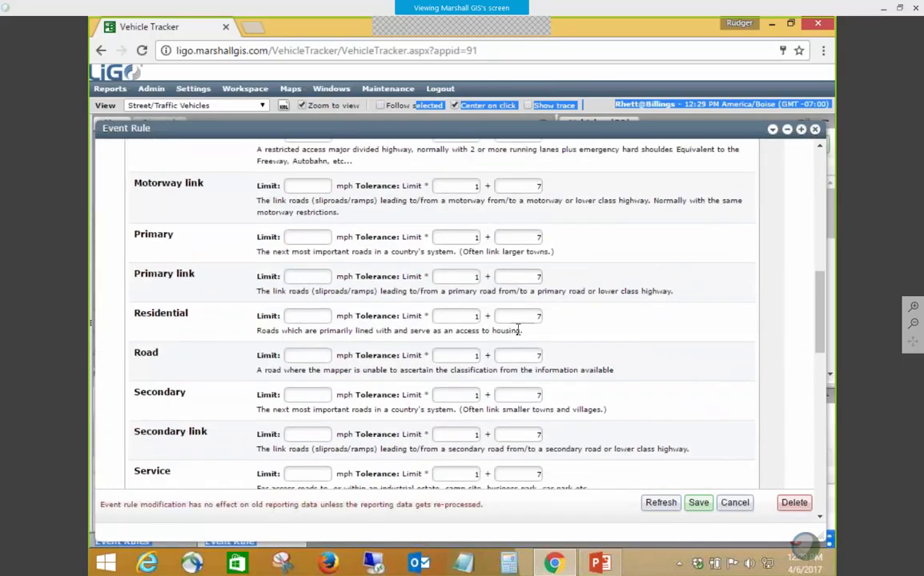
scroll(519, 330, "down", 9)
scroll(518, 326, "up", 3)
scroll(518, 326, "up", 2)
scroll(518, 327, "down", 5)
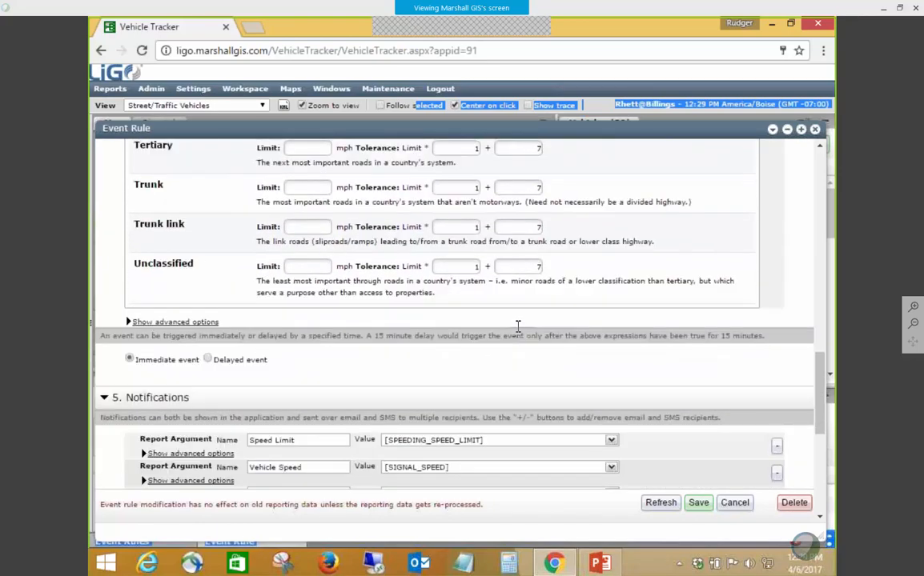
scroll(518, 328, "down", 4)
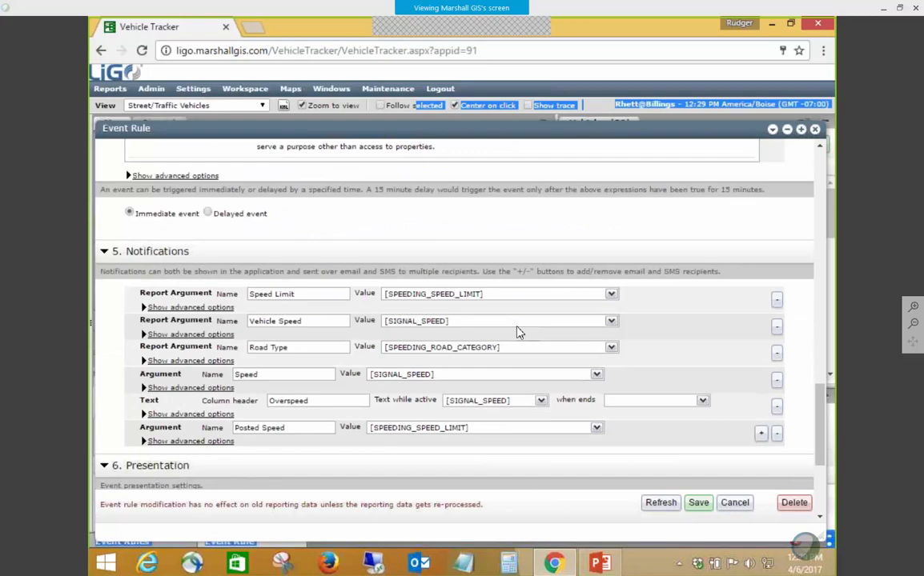
scroll(518, 330, "up", 8)
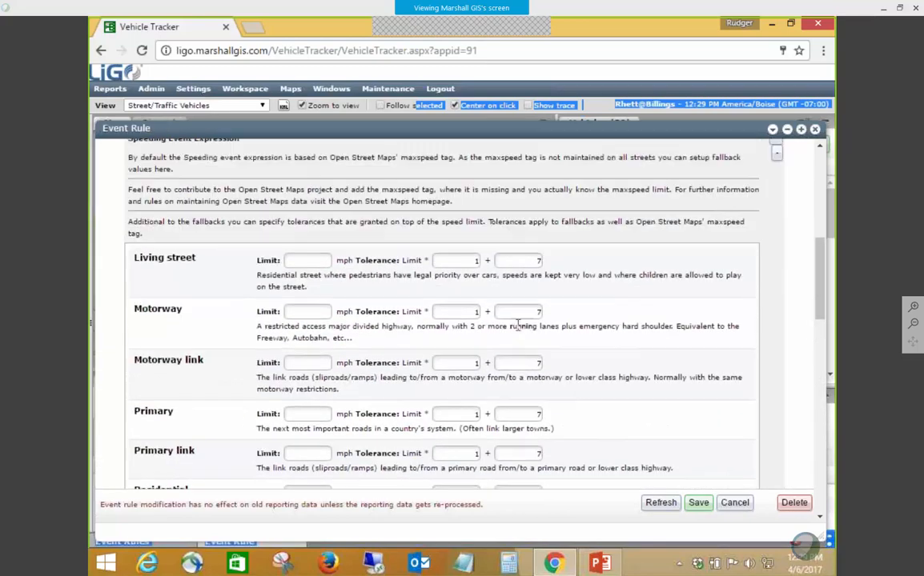
scroll(518, 327, "up", 10)
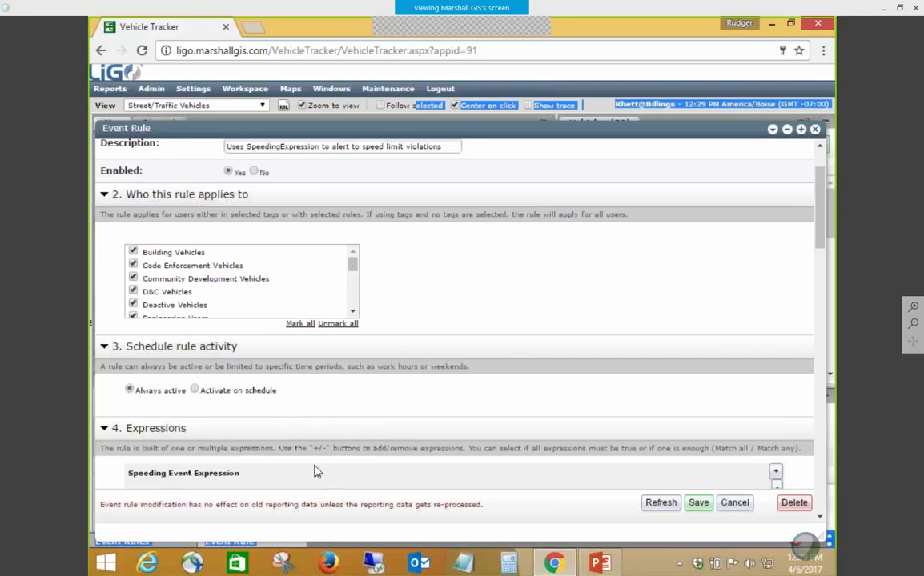
Examine the speed tolerances per road type and the notification settings, and close the rule and the event rules list.
scroll(370, 444, "down", 2)
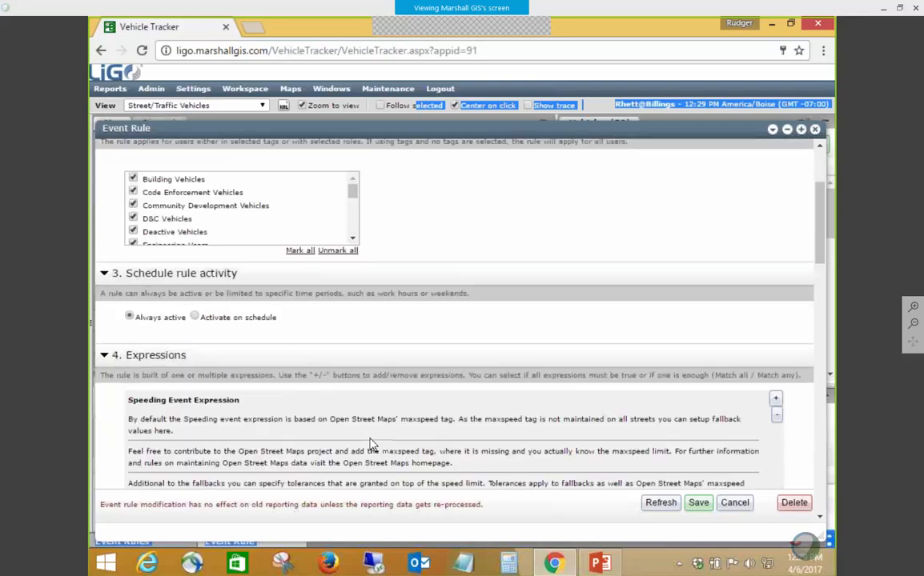
scroll(370, 444, "down", 12)
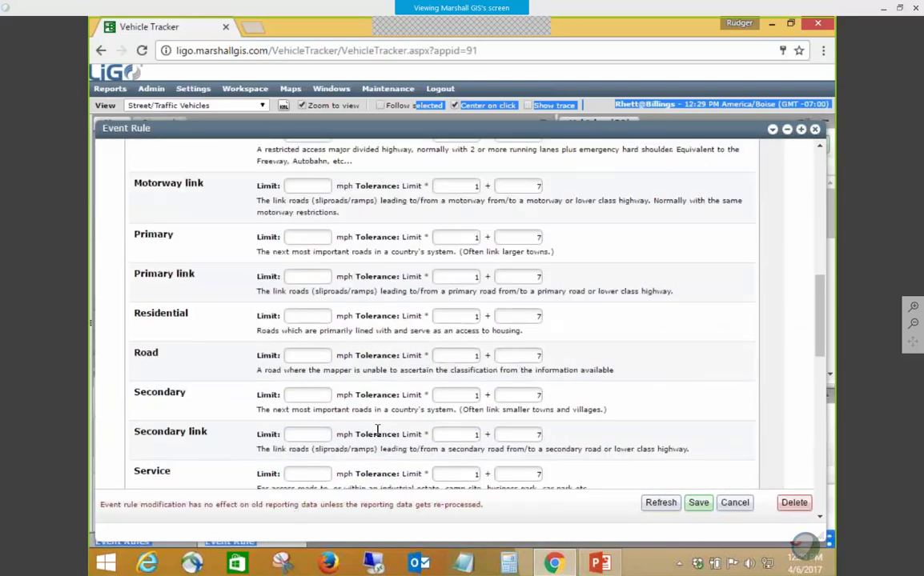
scroll(378, 429, "down", 5)
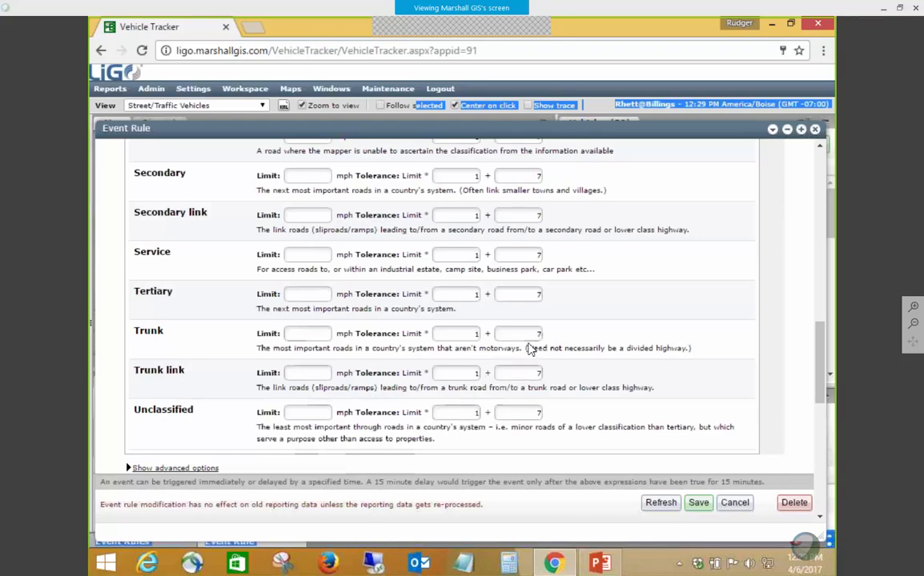
scroll(540, 352, "up", 5)
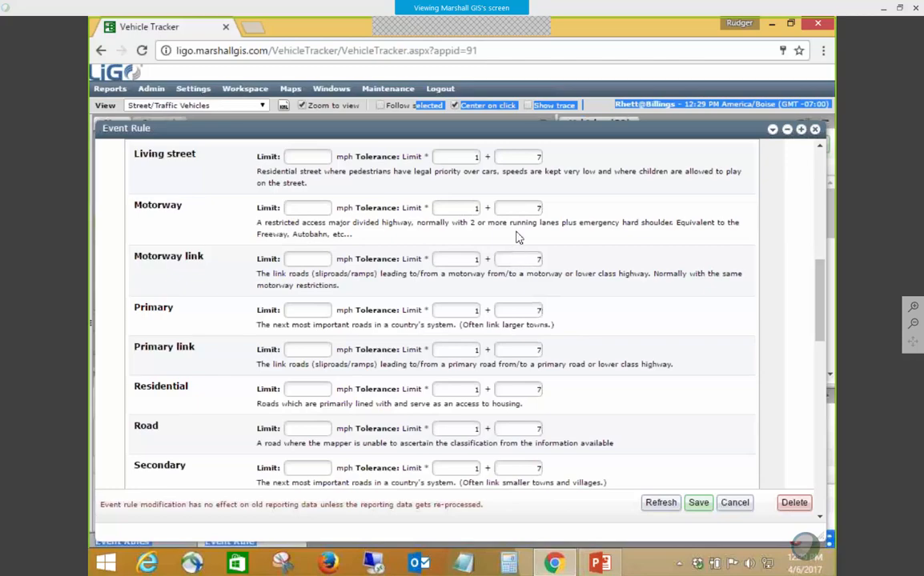
scroll(560, 321, "down", 5)
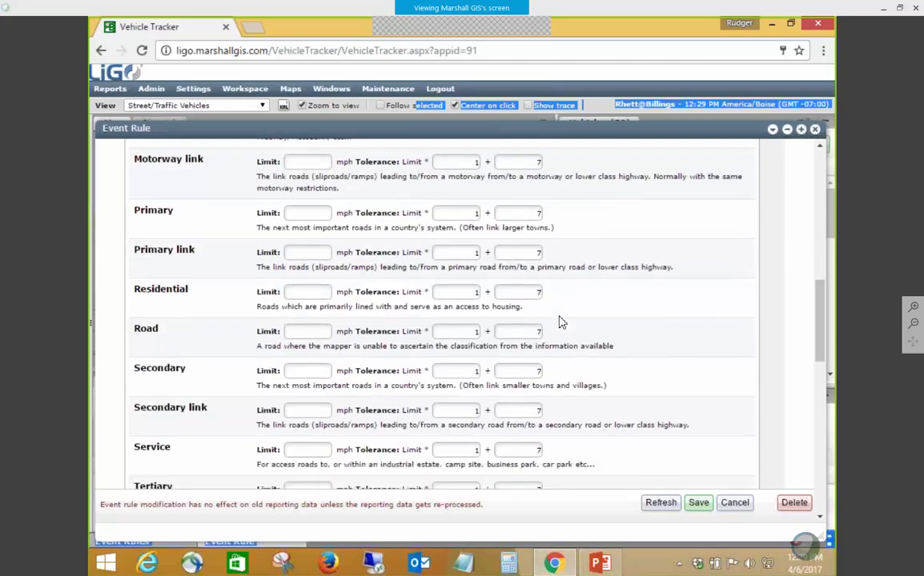
scroll(558, 312, "down", 5)
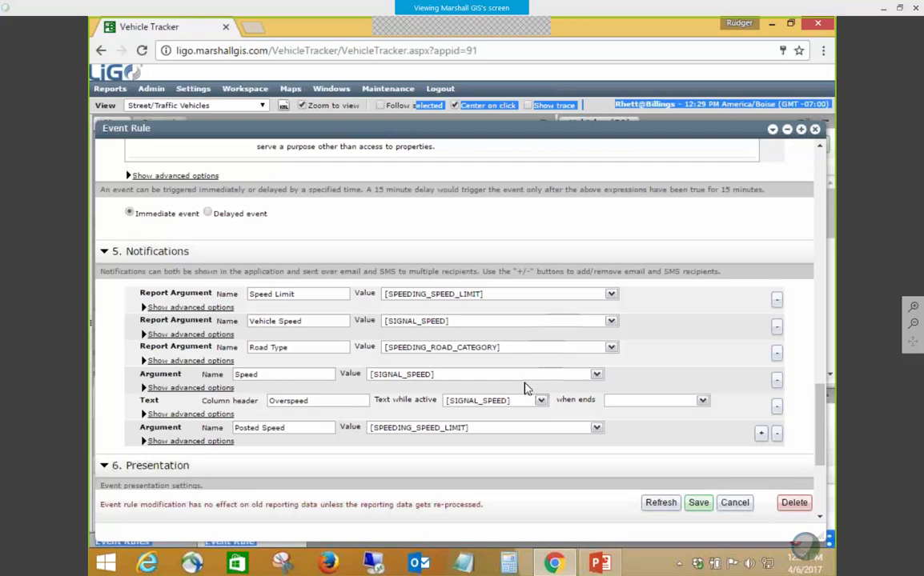
scroll(524, 388, "down", 1)
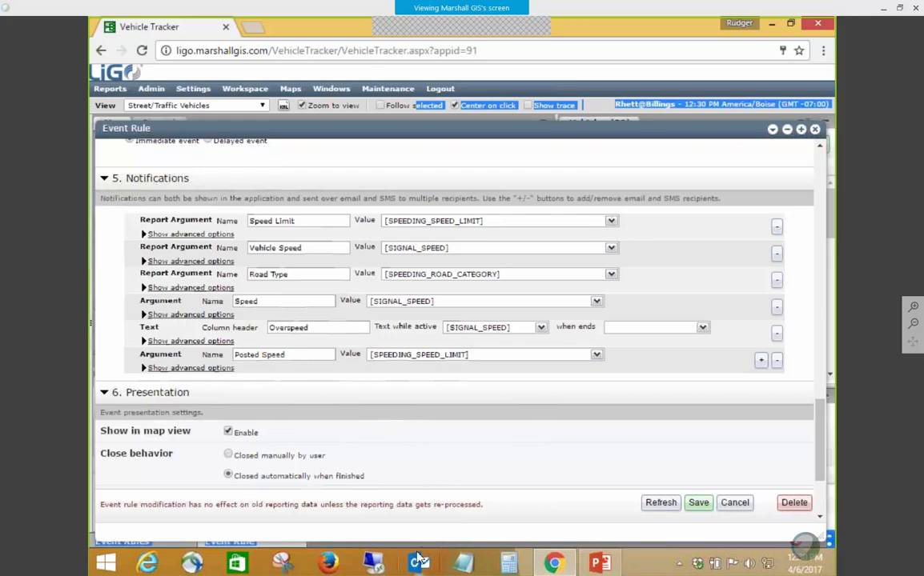
left_click(814, 129)
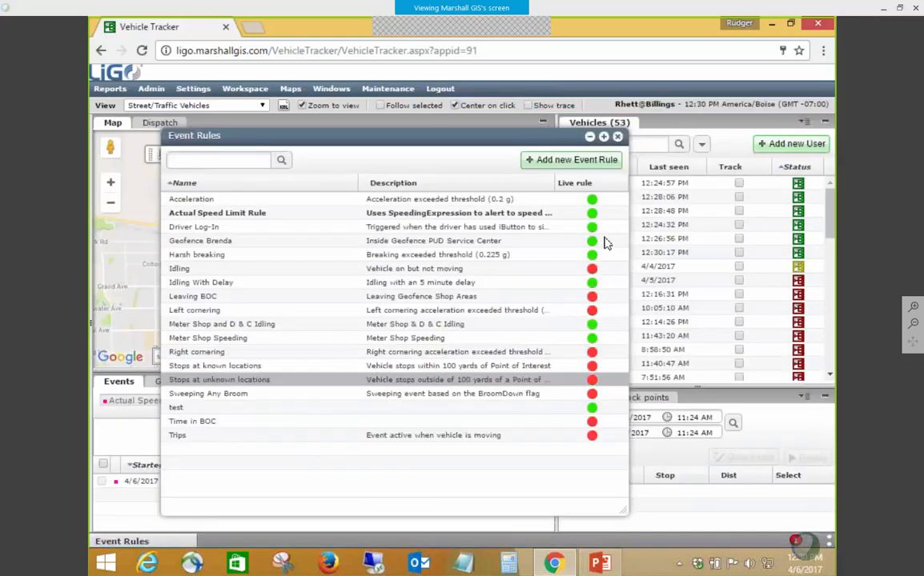
left_click(617, 137)
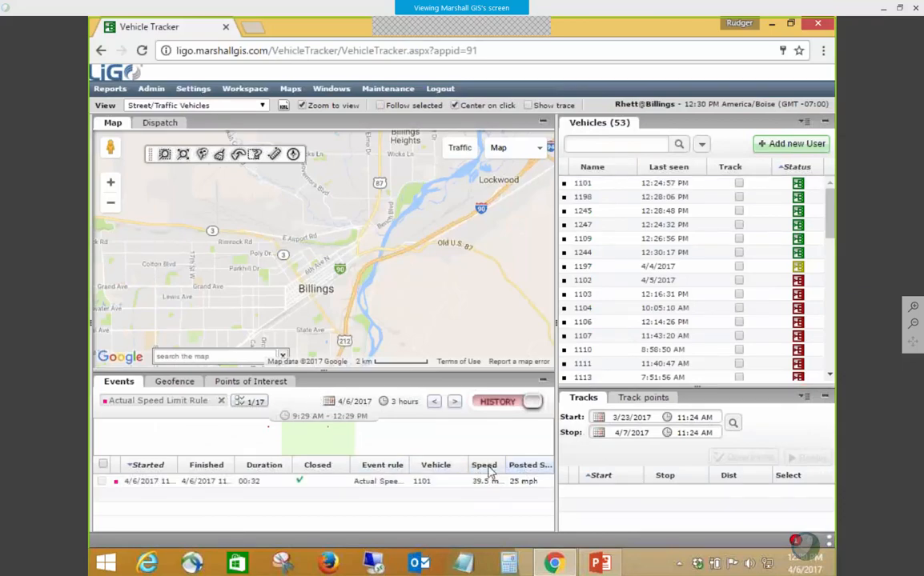
Reopen the Actual Speed Limit Rule and view its Presentation settings.
mouse_move(150, 92)
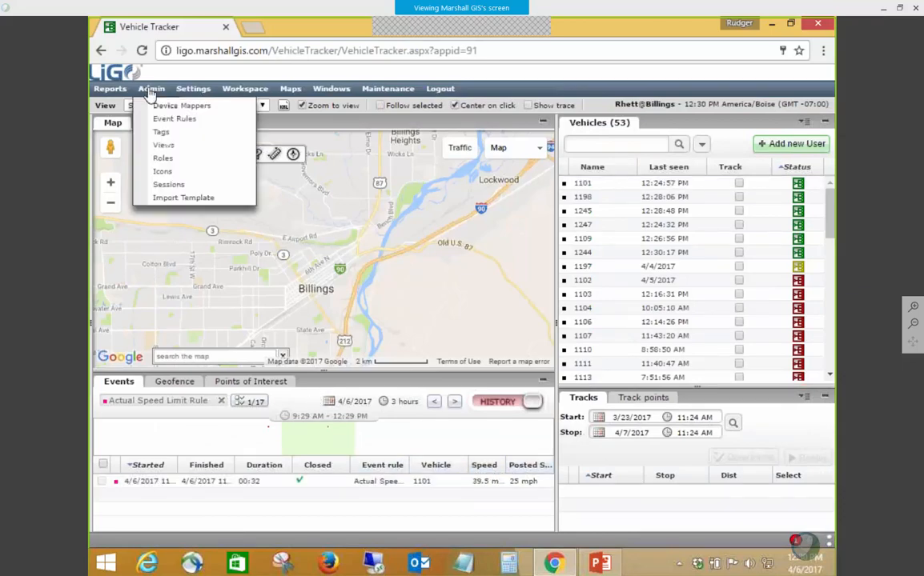
left_click(178, 122)
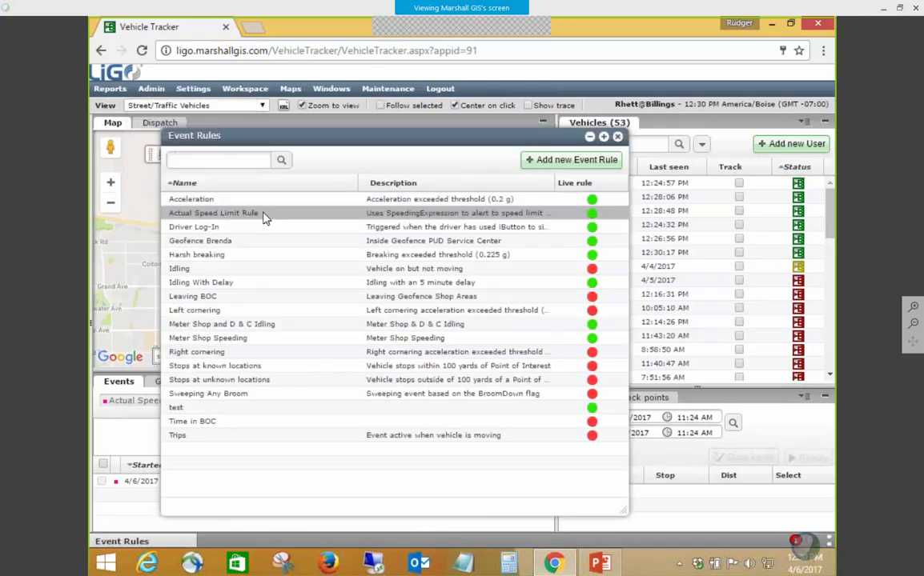
double_click(266, 214)
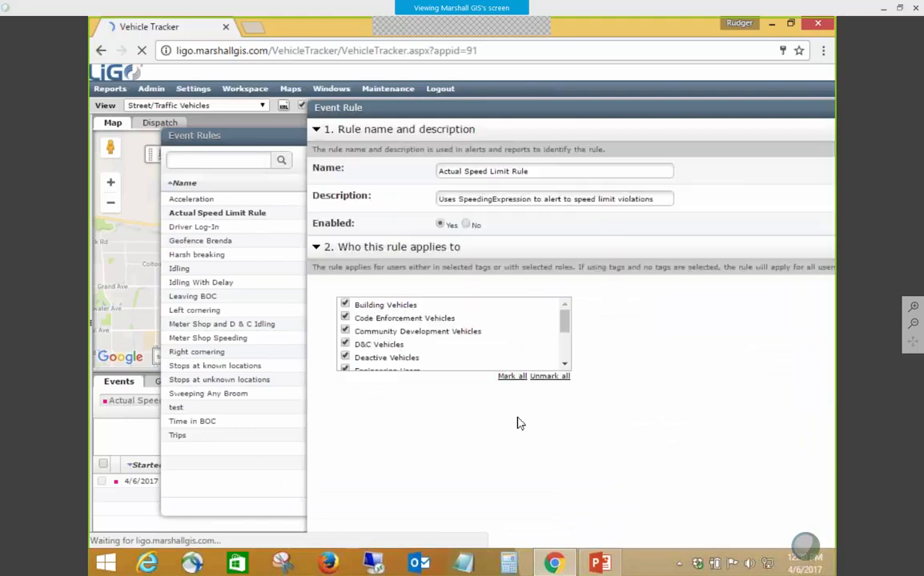
scroll(494, 430, "down", 3)
scroll(494, 431, "down", 15)
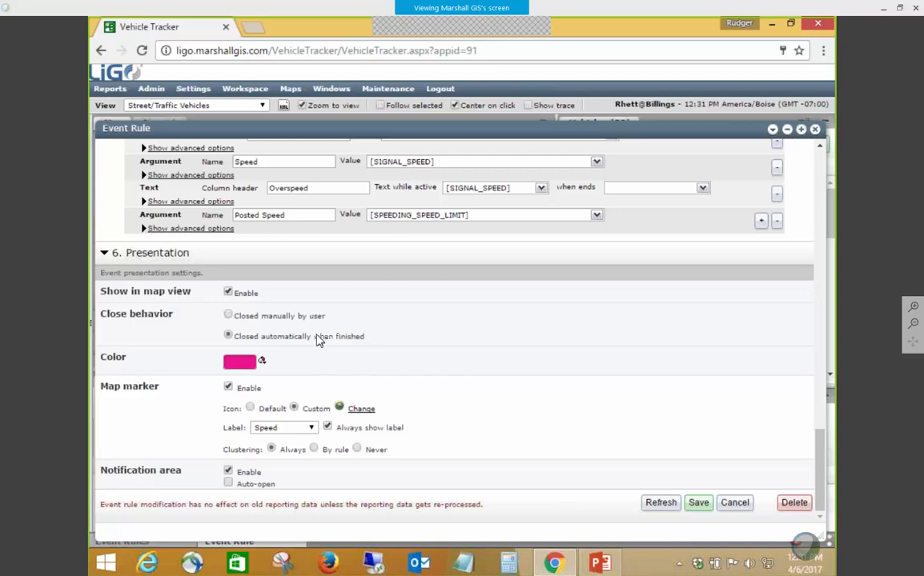
Look through the event color palette and the map marker's Events icons, and cancel out of the rule without changes.
left_click(253, 362)
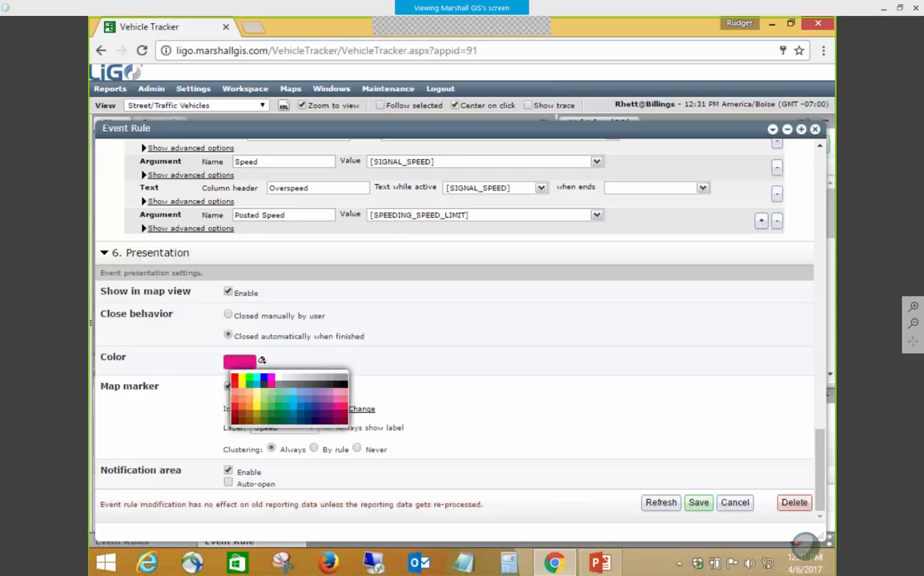
left_click(428, 365)
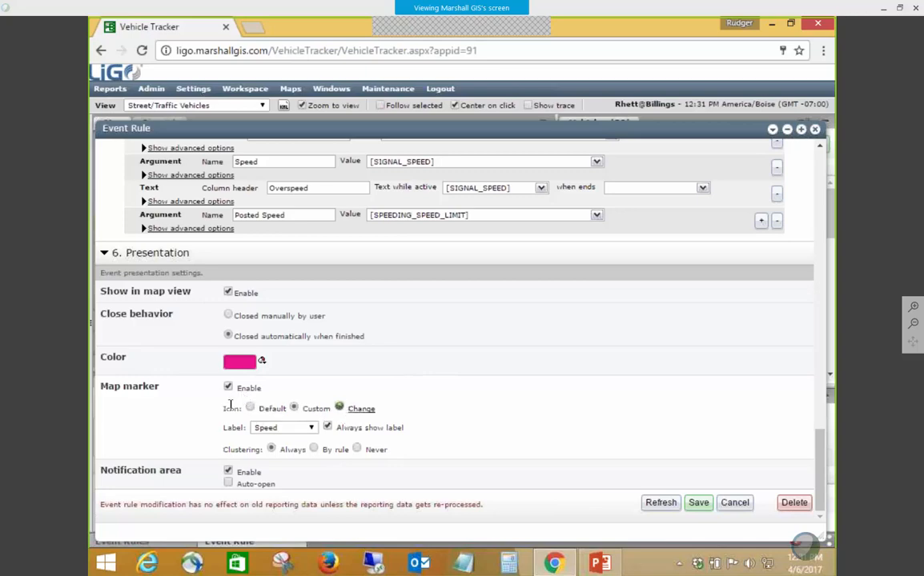
left_click(358, 411)
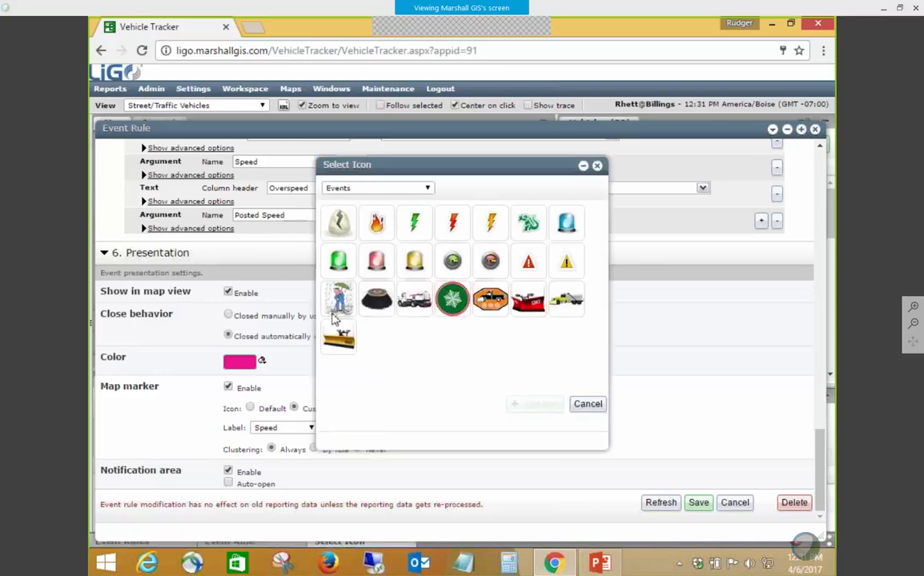
left_click(588, 406)
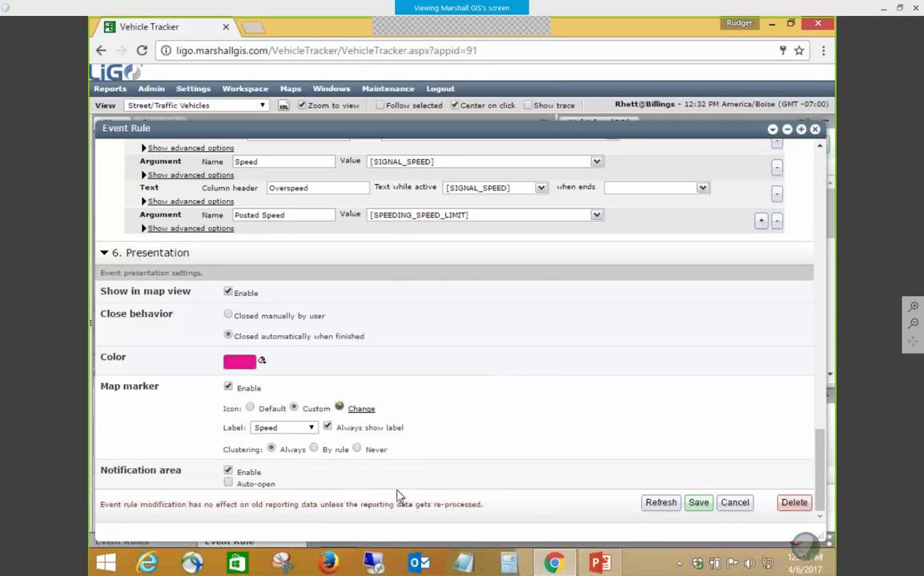
left_click(741, 511)
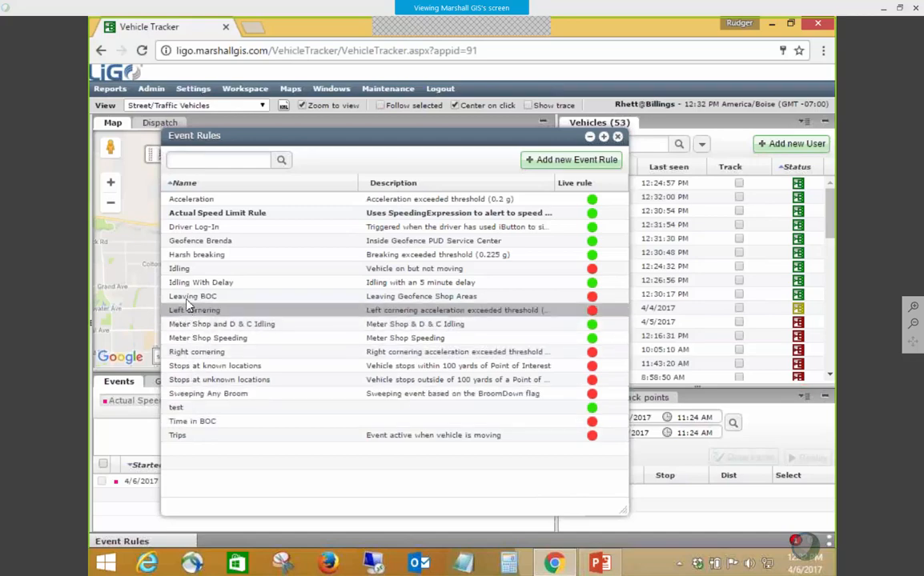
Open the Time in BOC event rule and examine its Shop Areas geofence expression.
left_click(223, 425)
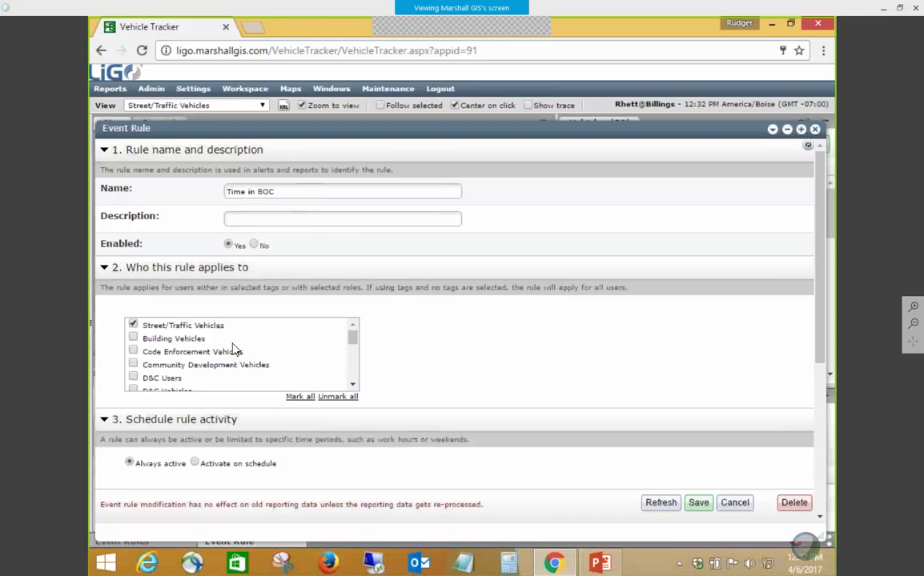
scroll(423, 372, "down", 2)
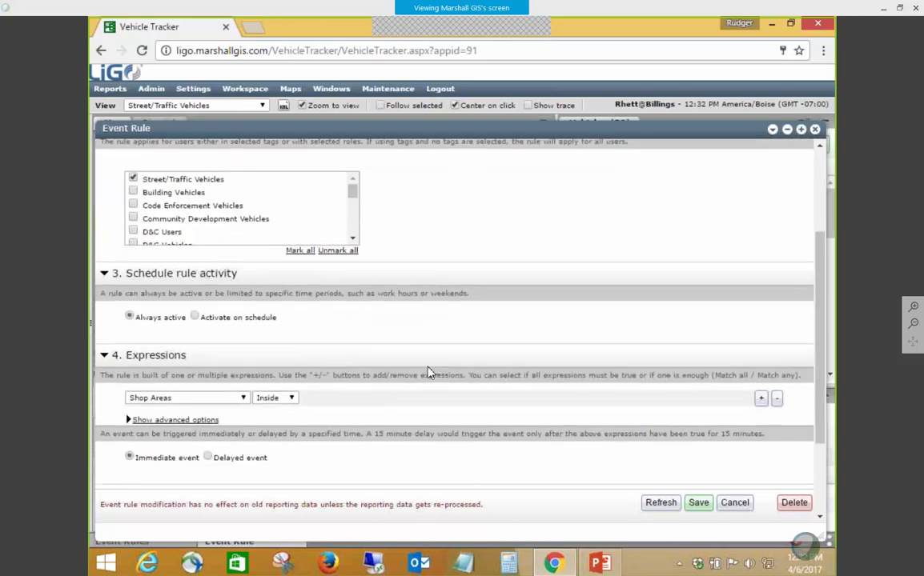
scroll(429, 374, "down", 1)
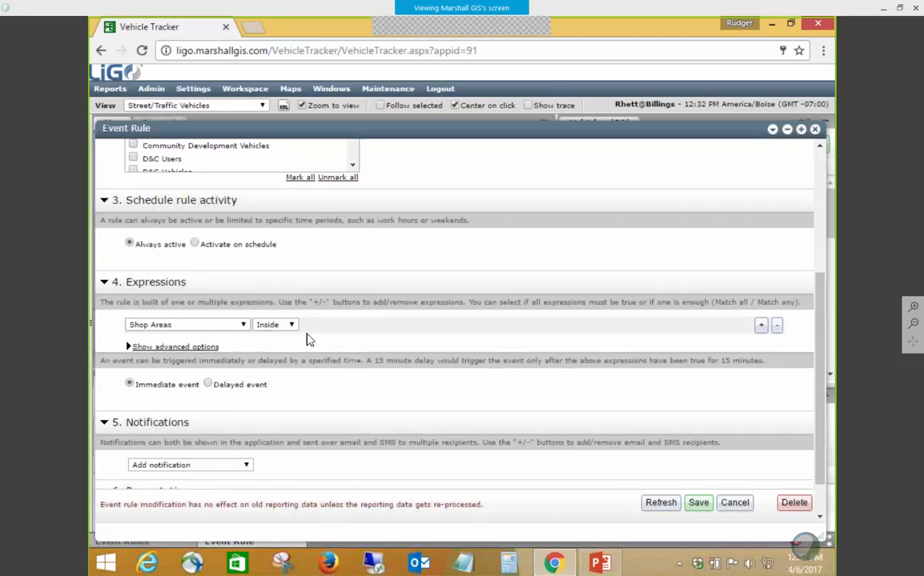
Review the Time in BOC rule's vehicle tags, schedule, expression, notification and presentation sections, and cancel out without changes.
scroll(365, 328, "up", 3)
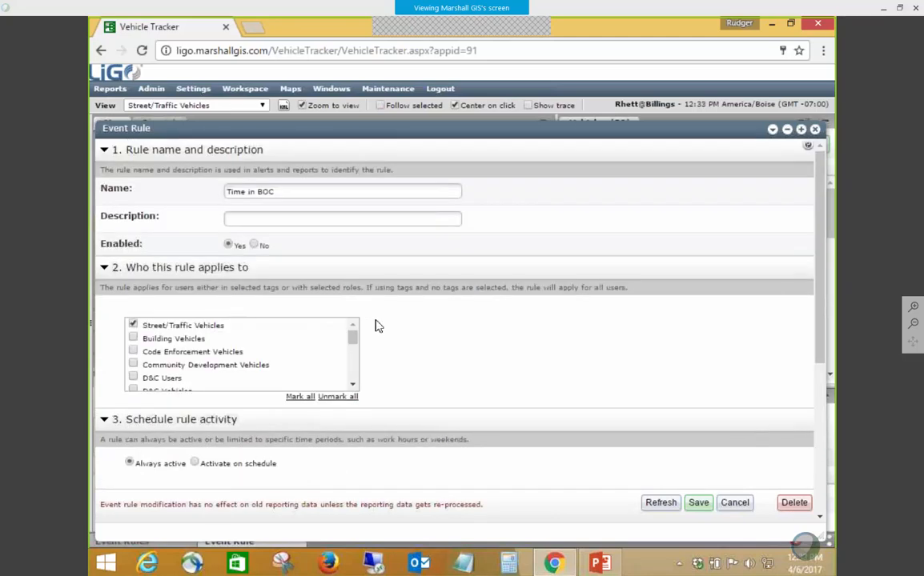
scroll(384, 320, "down", 3)
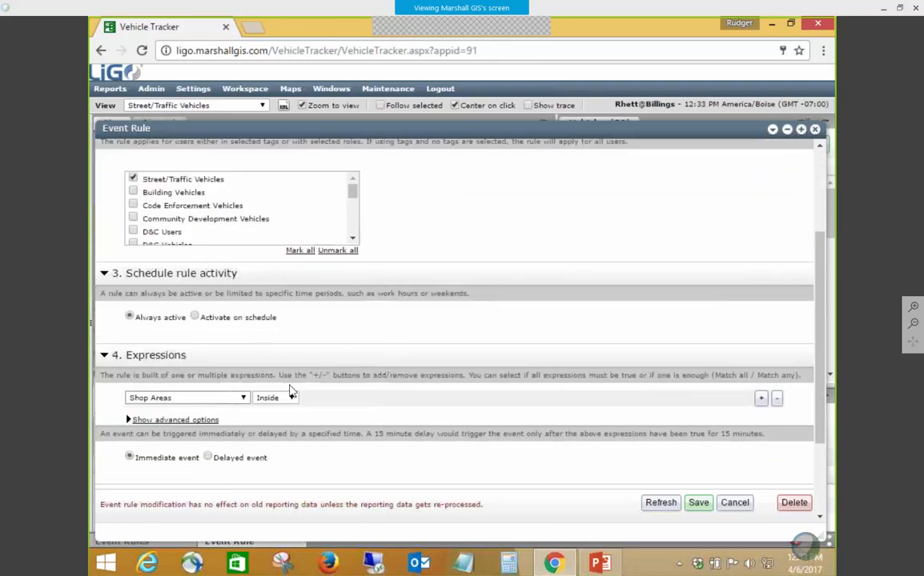
scroll(266, 471, "up", 3)
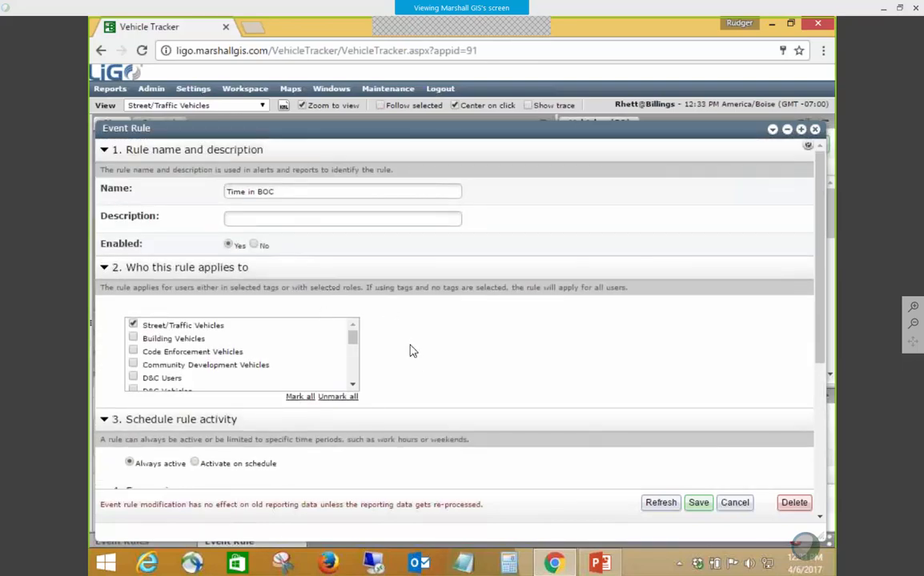
scroll(406, 346, "down", 3)
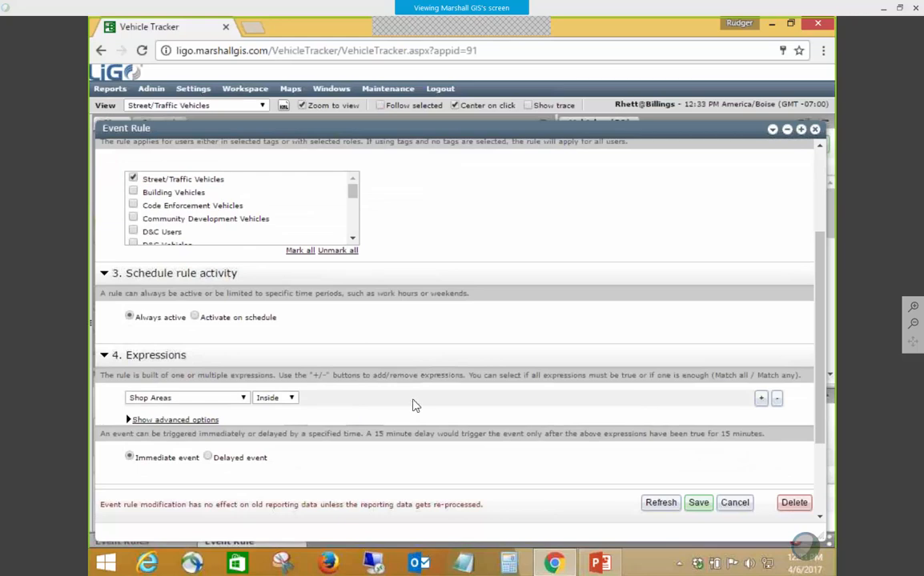
scroll(415, 406, "down", 1)
scroll(415, 406, "down", 1)
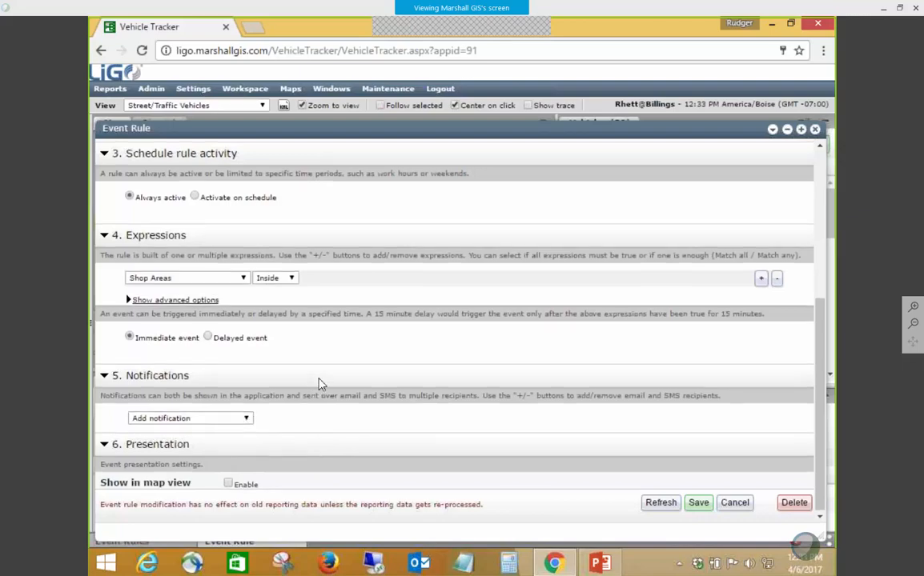
scroll(258, 385, "up", 1)
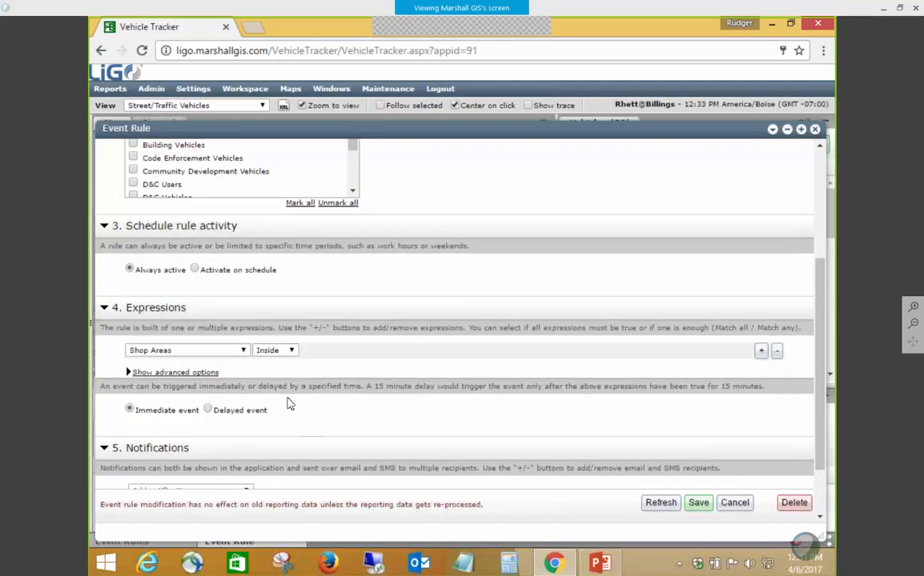
scroll(553, 384, "up", 3)
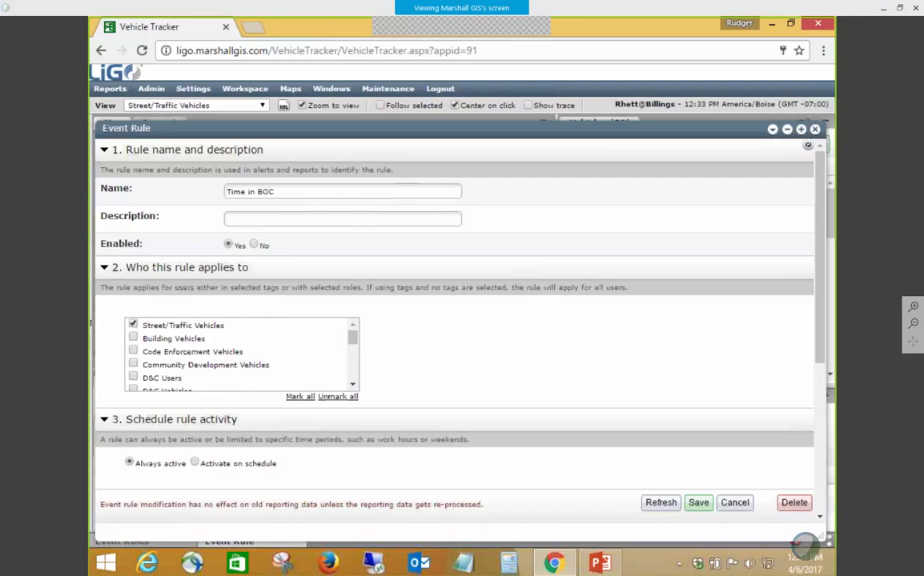
left_click(741, 504)
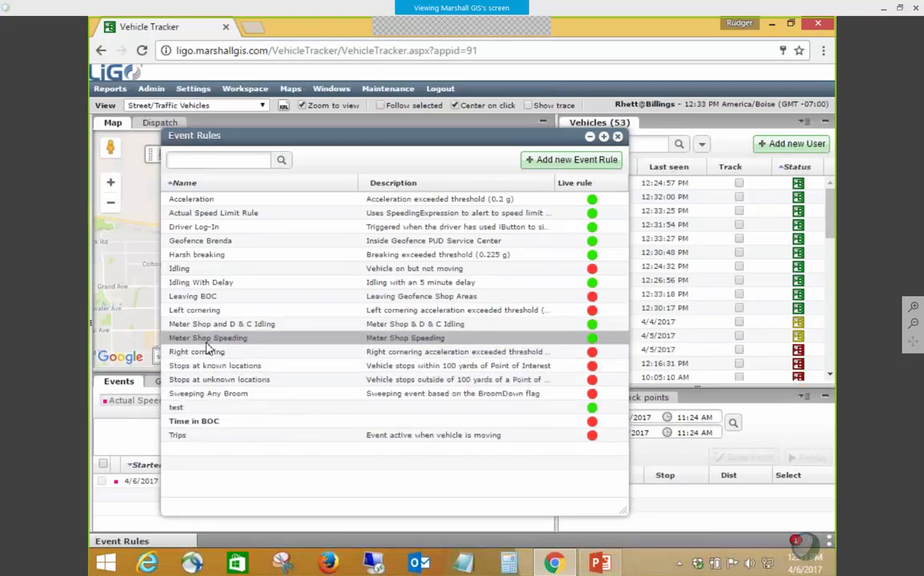
Open the Leaving BOC rule, examine its Shop Areas geofence expression, and close it and the event rules list without changes.
left_click(188, 296)
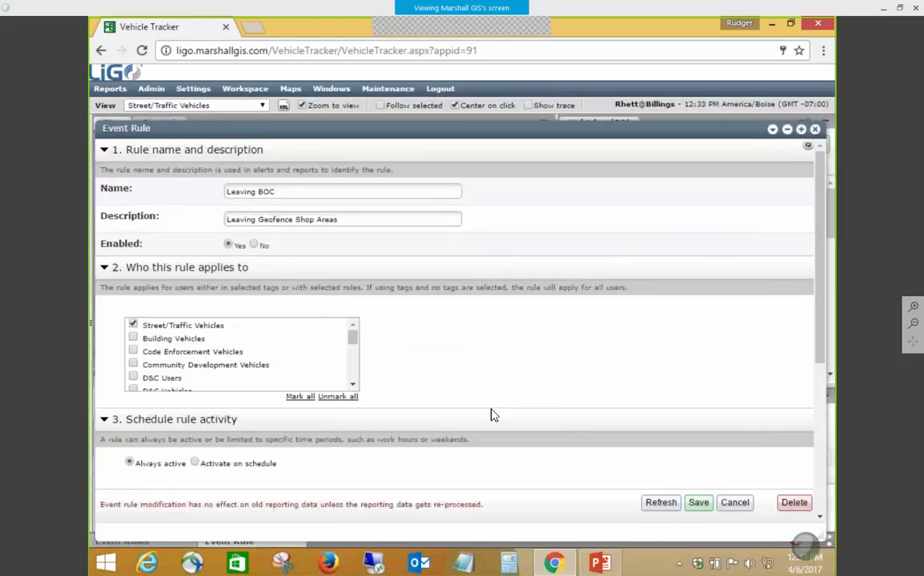
scroll(493, 415, "down", 3)
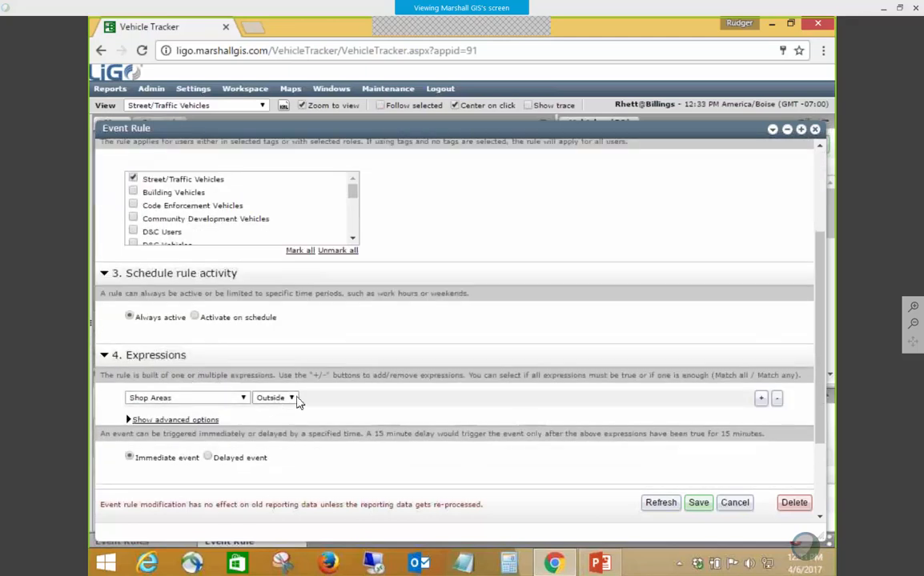
scroll(449, 452, "down", 3)
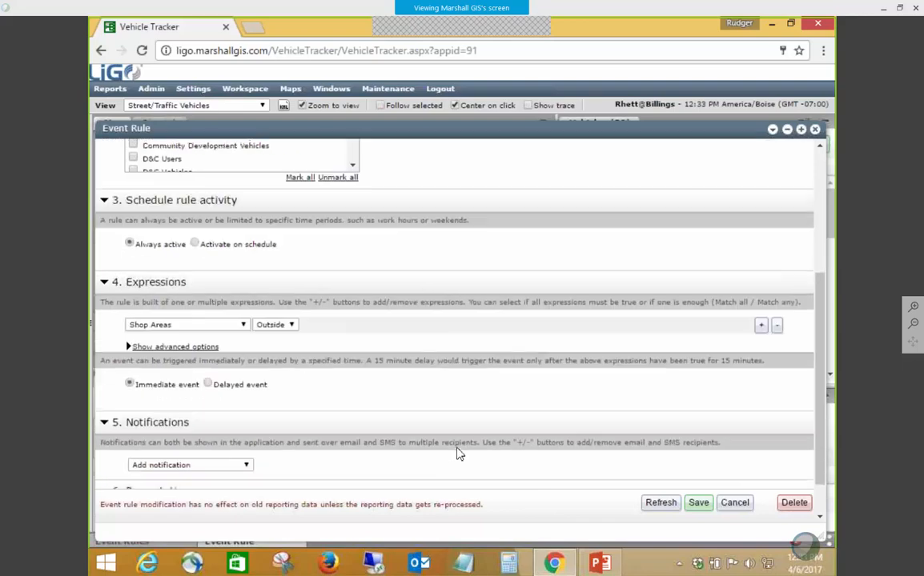
left_click(747, 505)
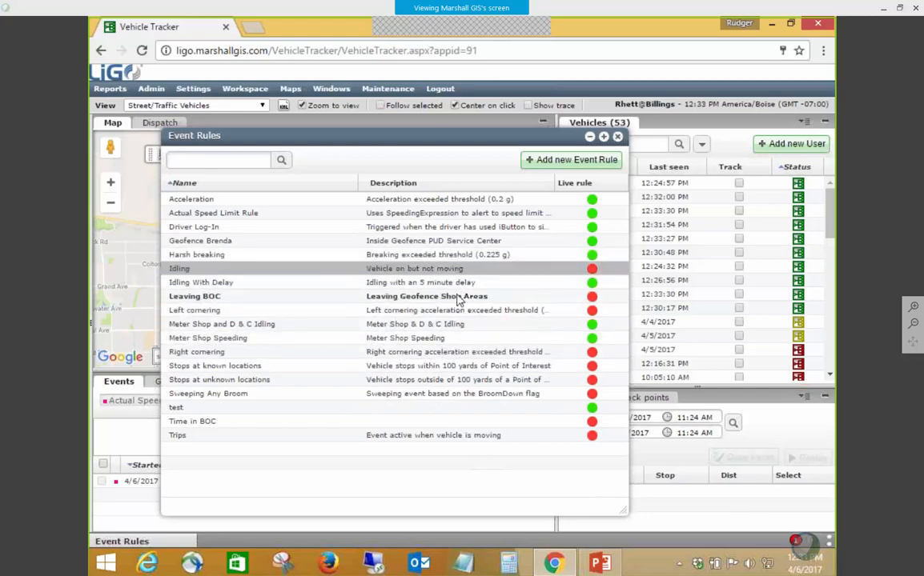
left_click(617, 136)
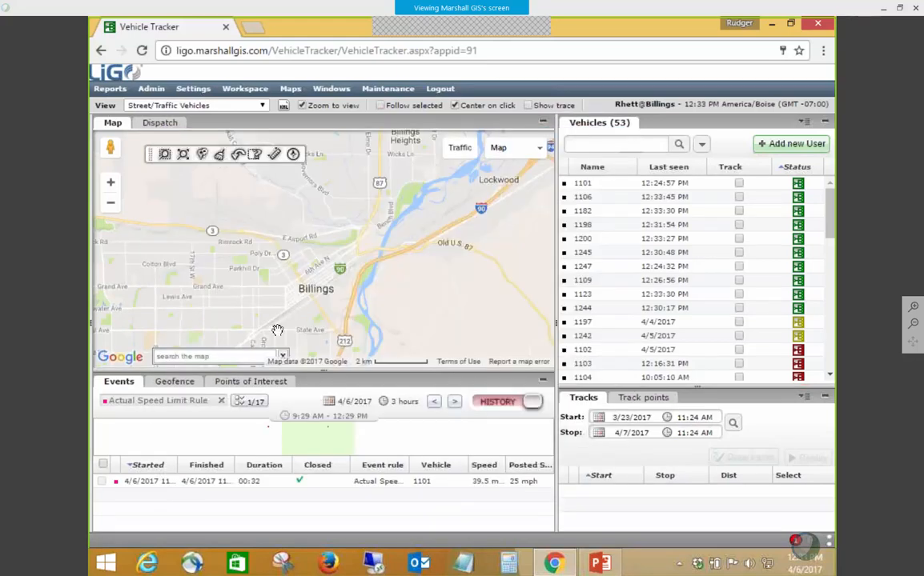
Load the existing BOC geofence and view its boundary over Satellite imagery.
left_click(175, 382)
left_click(210, 399)
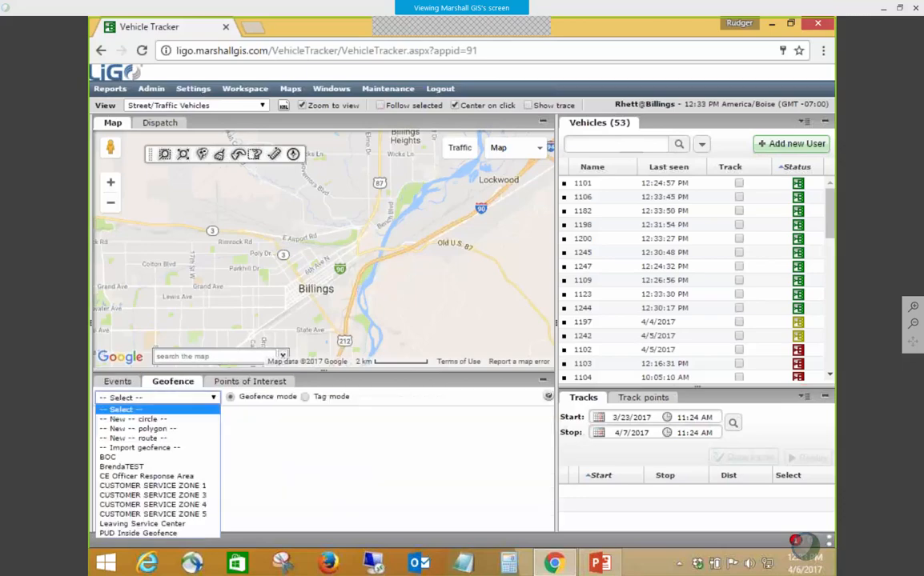
left_click(163, 458)
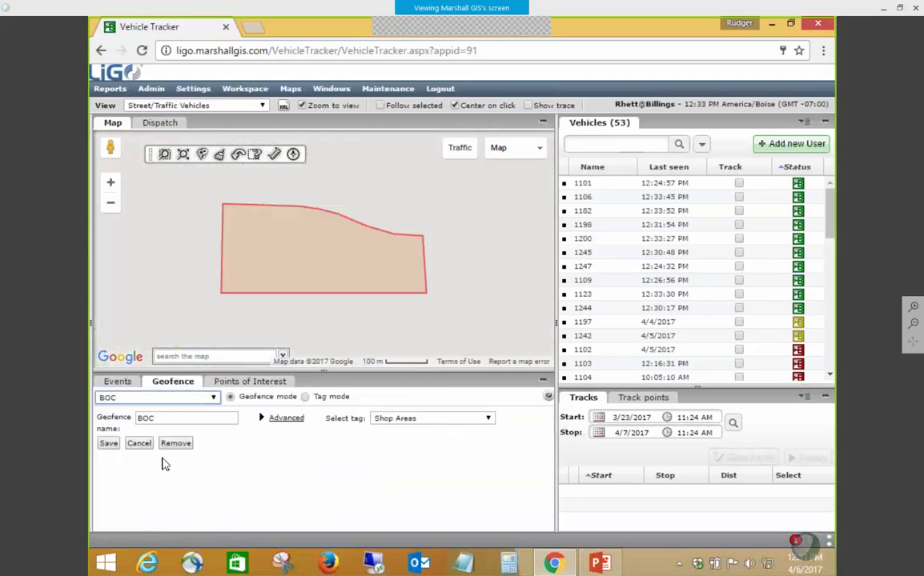
left_click(498, 147)
left_click(506, 188)
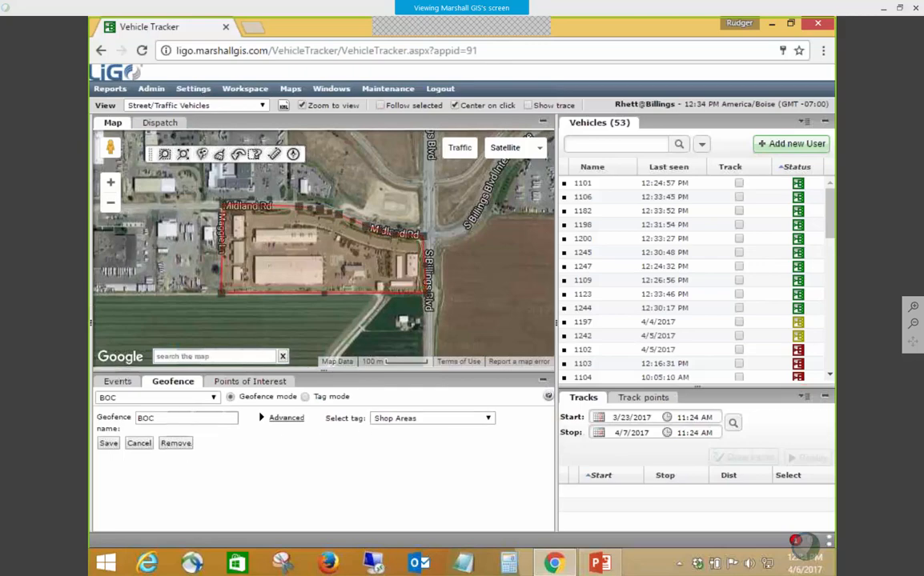
Return the map to the standard Map style and put away the BOC geofence along with its panel.
left_click(506, 149)
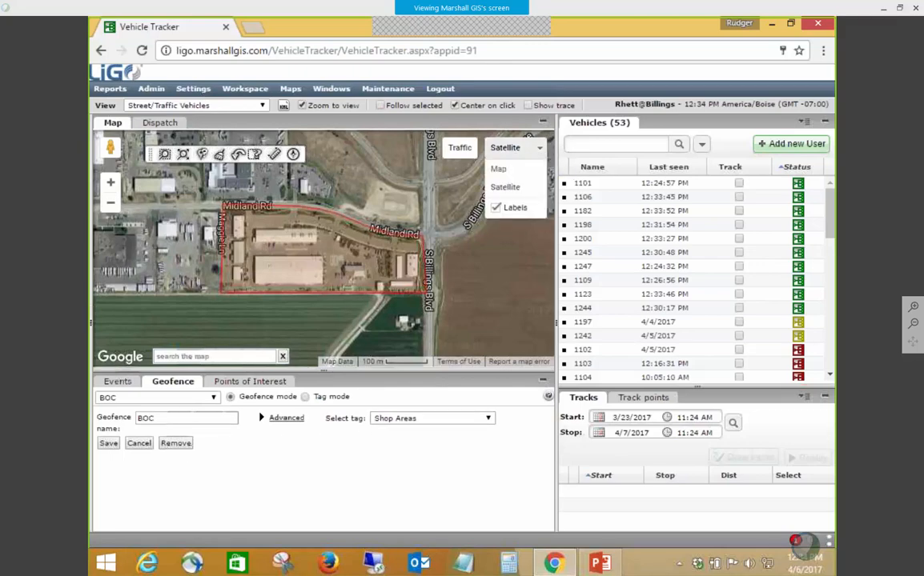
left_click(498, 168)
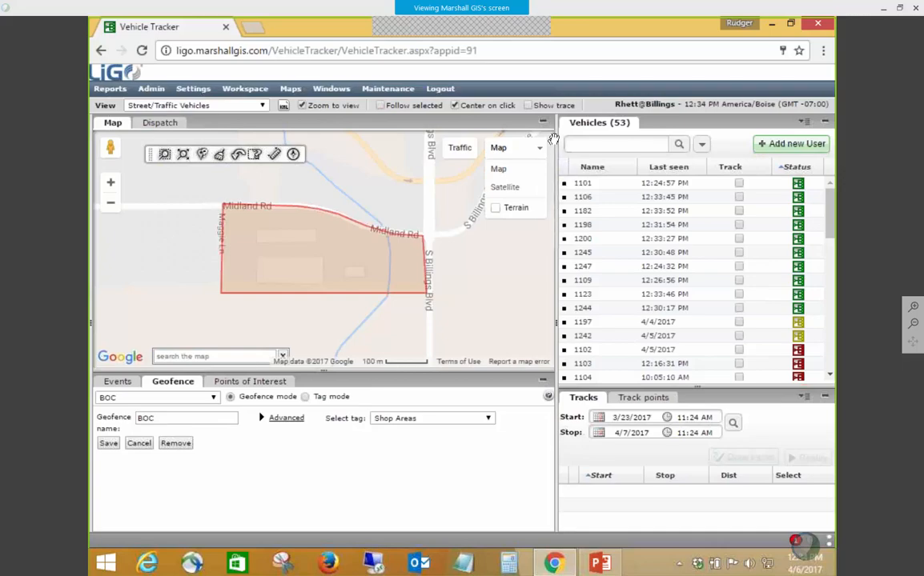
left_click(212, 400)
left_click(160, 358)
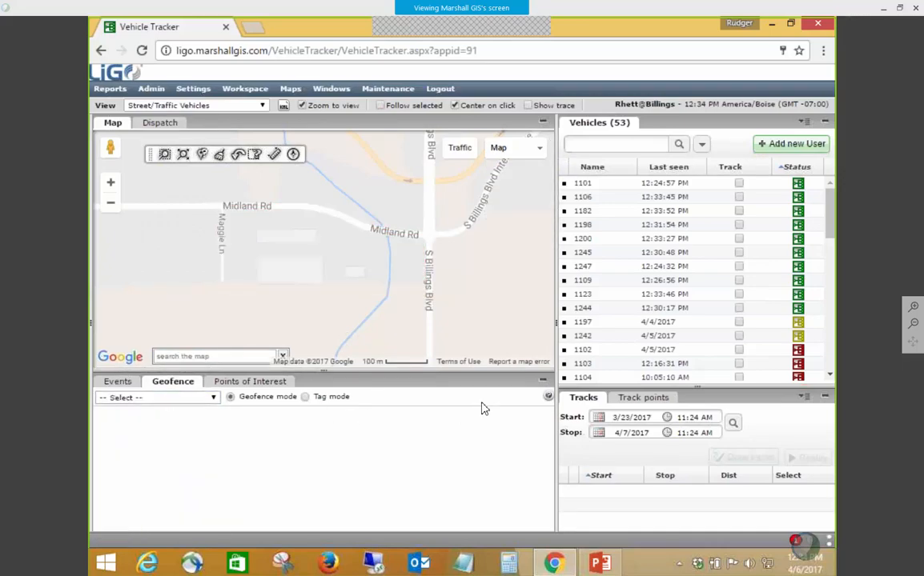
left_click(542, 381)
Start a new event rule named "New Geofence Event", keep it enabled, and continue to who the rule applies to.
left_click(151, 89)
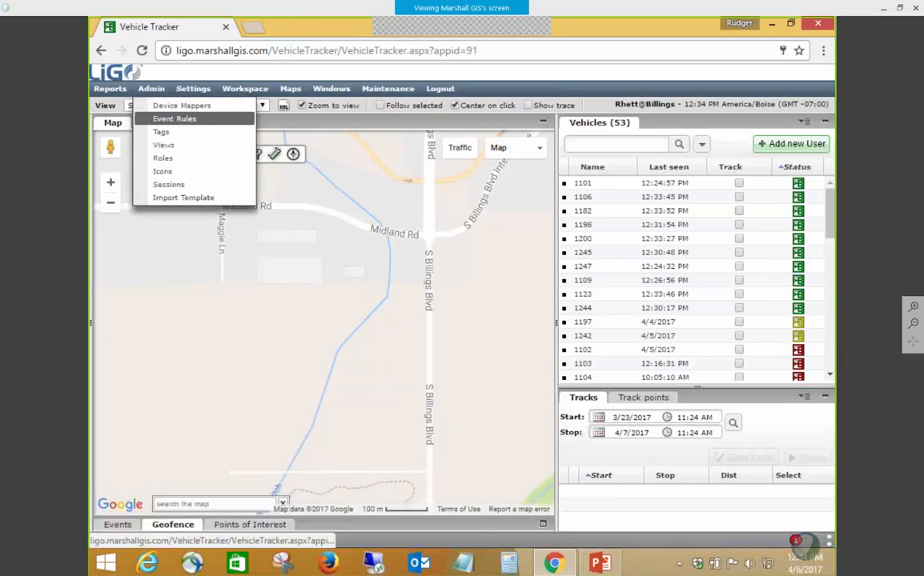
left_click(175, 118)
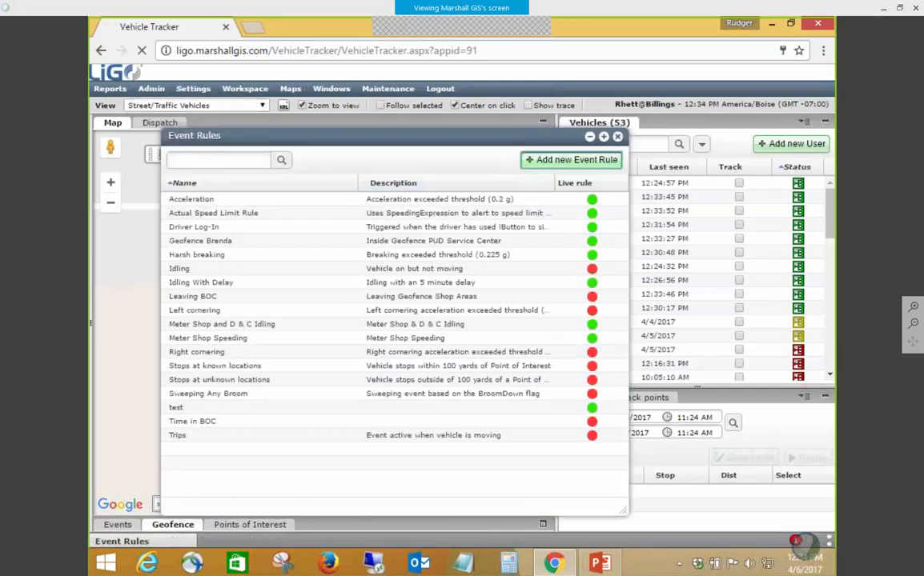
left_click(534, 160)
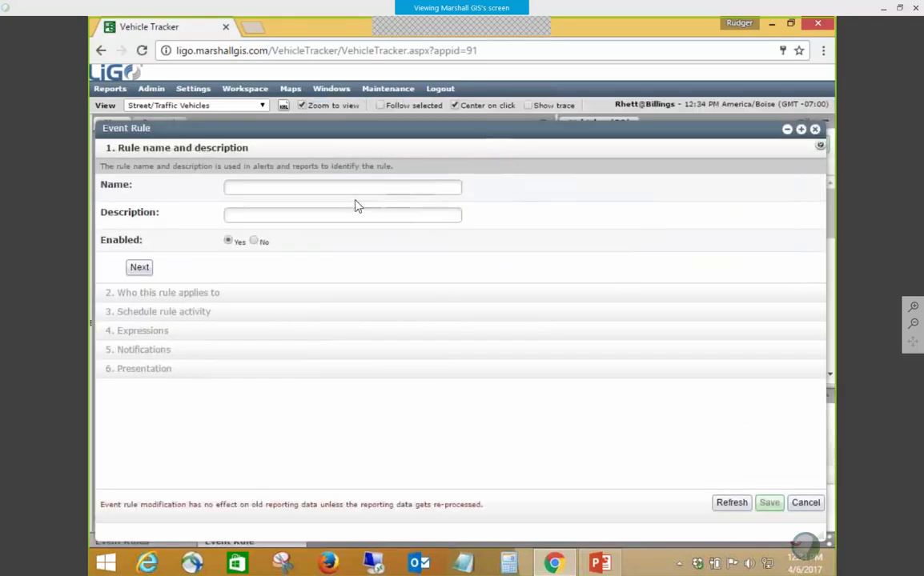
left_click(346, 189)
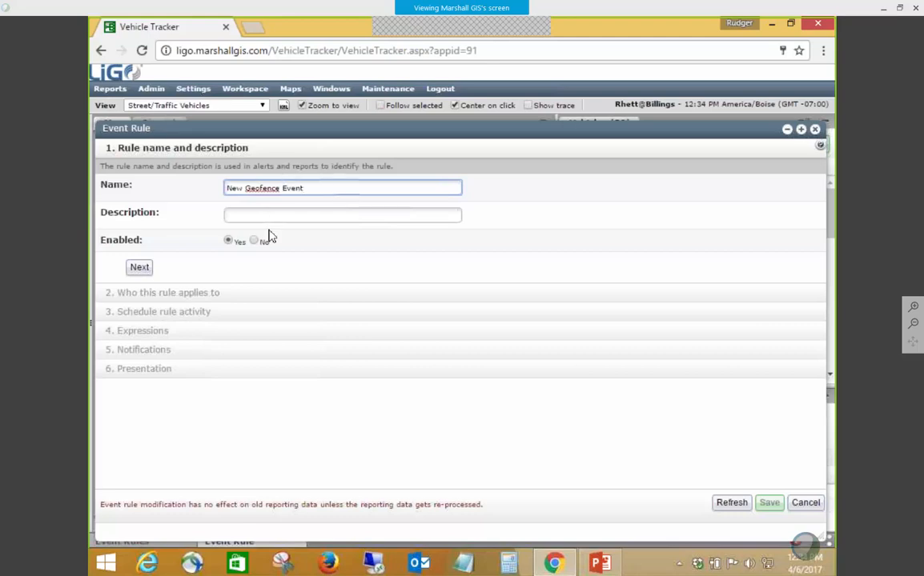
left_click(139, 267)
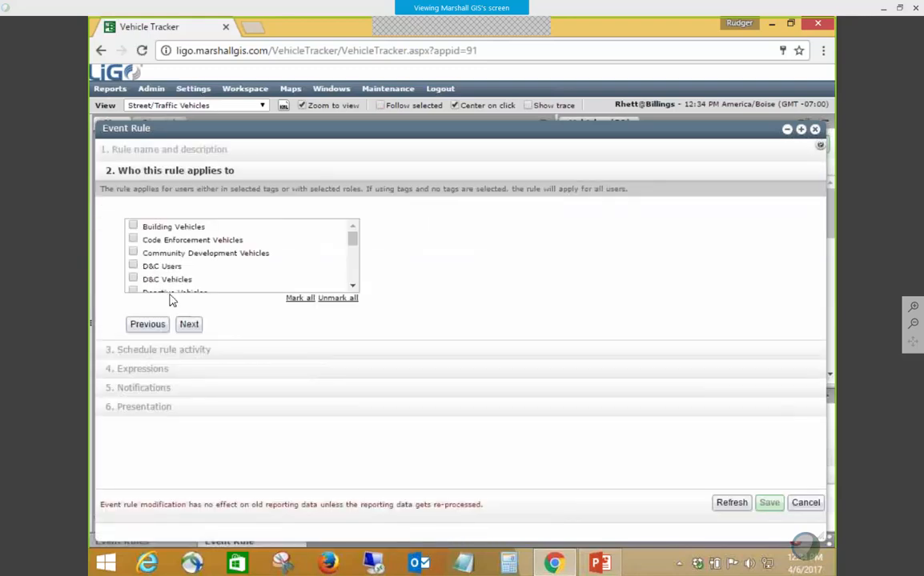
Apply the new rule to the D&C Vehicles tag and continue to its schedule settings.
left_click(353, 286)
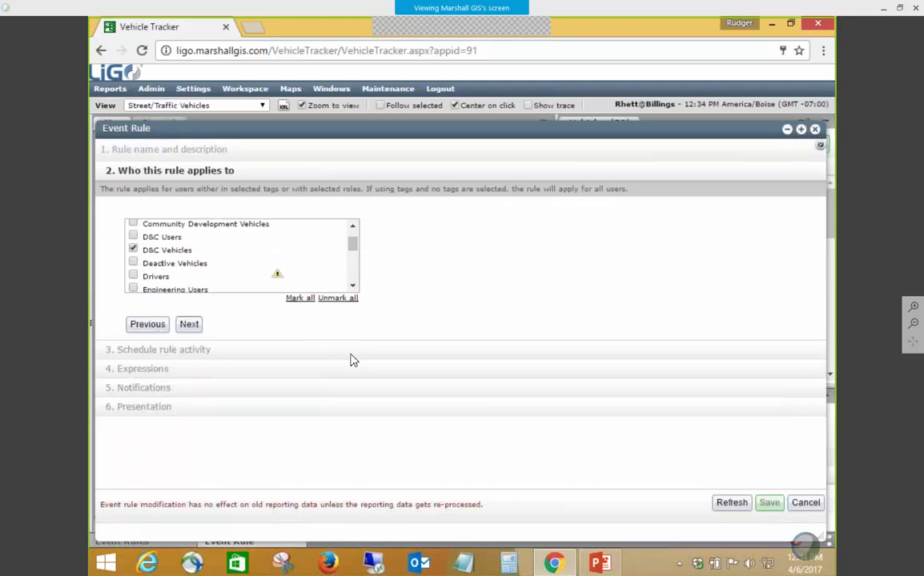
scroll(216, 272, "down", 5)
scroll(220, 264, "up", 10)
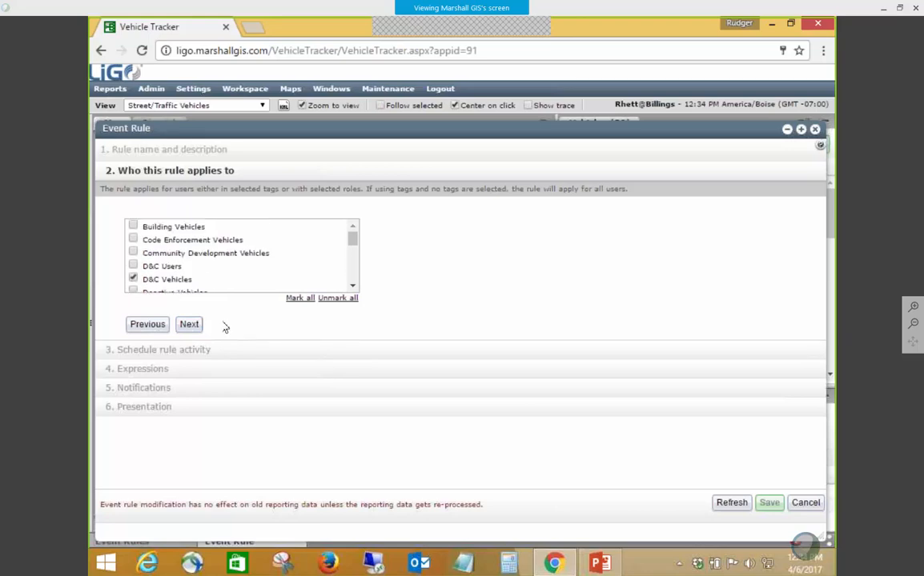
left_click(189, 324)
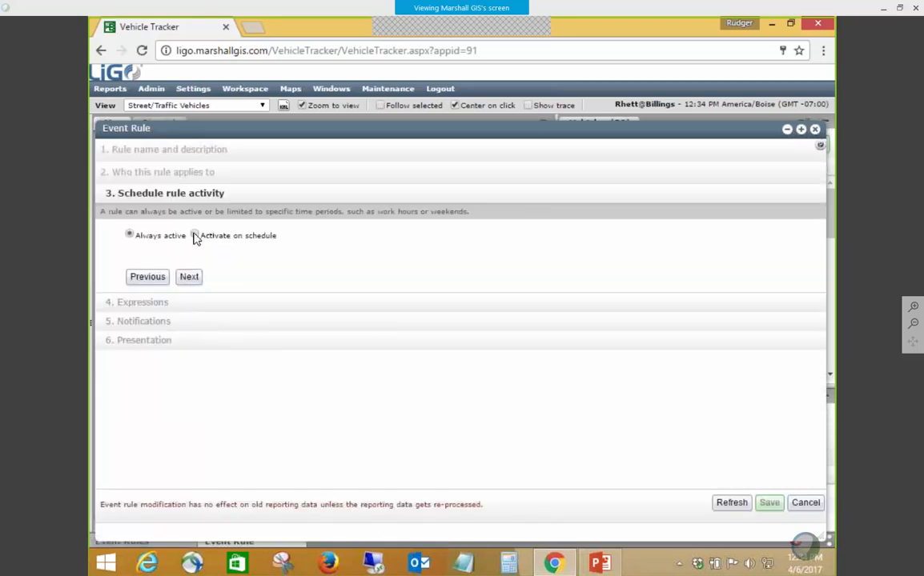
Activate the rule on a schedule with Saturday and Sunday inactive all day, and continue to its expressions.
left_click(194, 234)
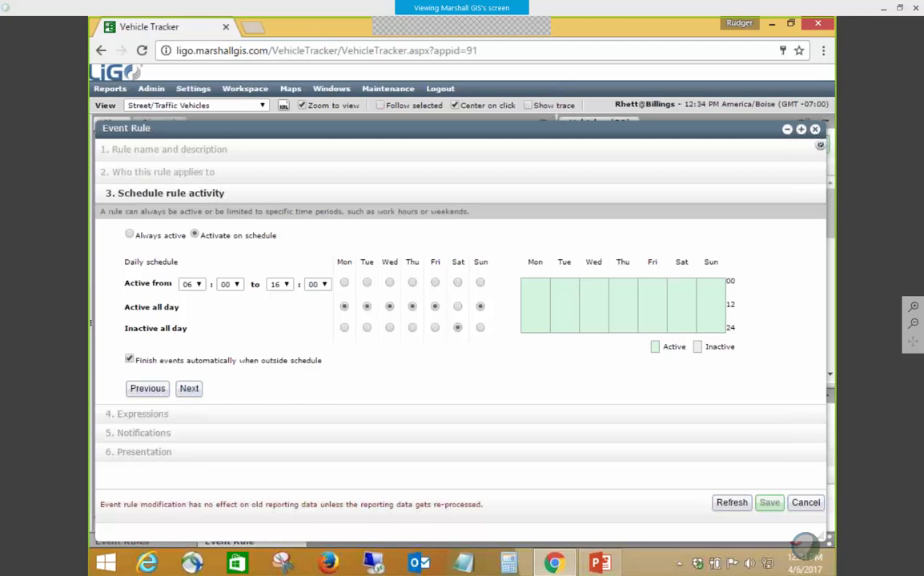
left_click(481, 327)
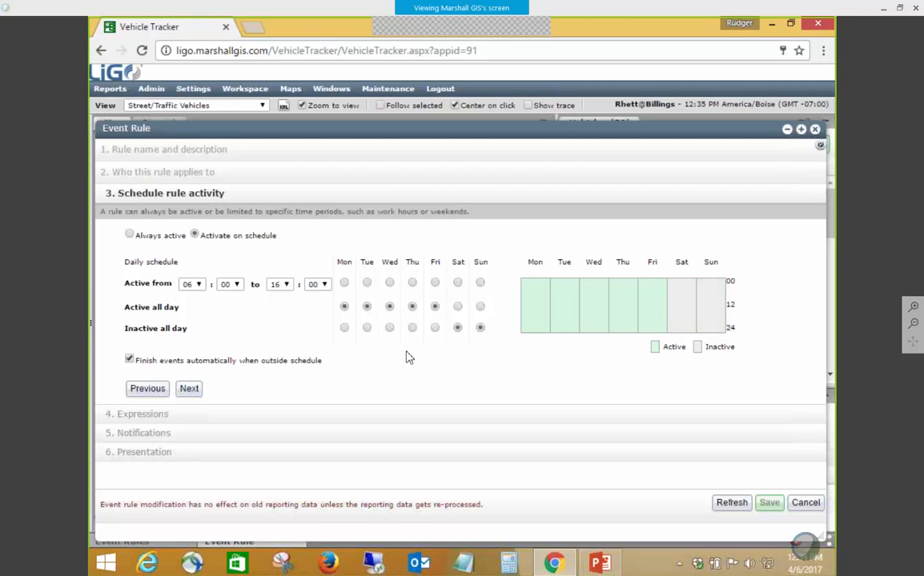
left_click(190, 390)
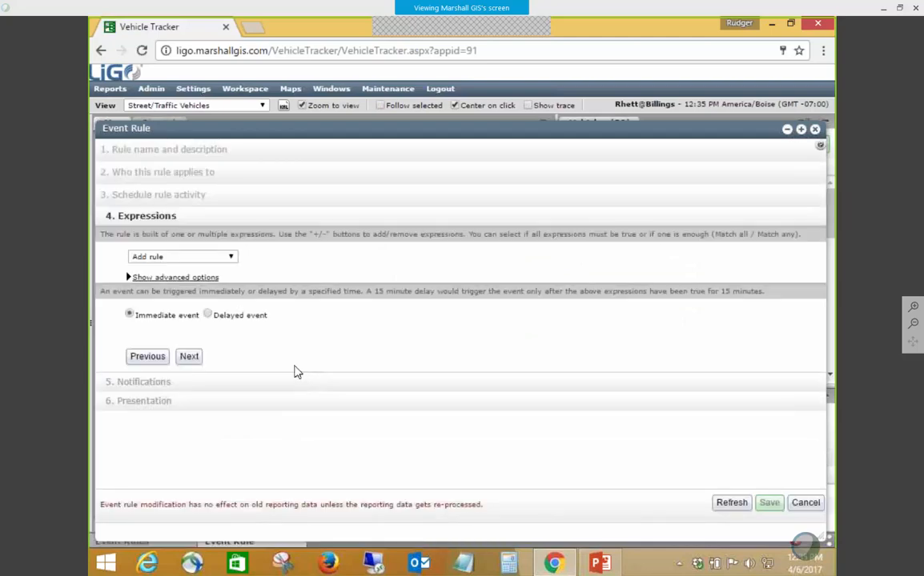
Add a Geofence Expression to the rule for PUD Inside Geofence with the condition Inside.
left_click(204, 256)
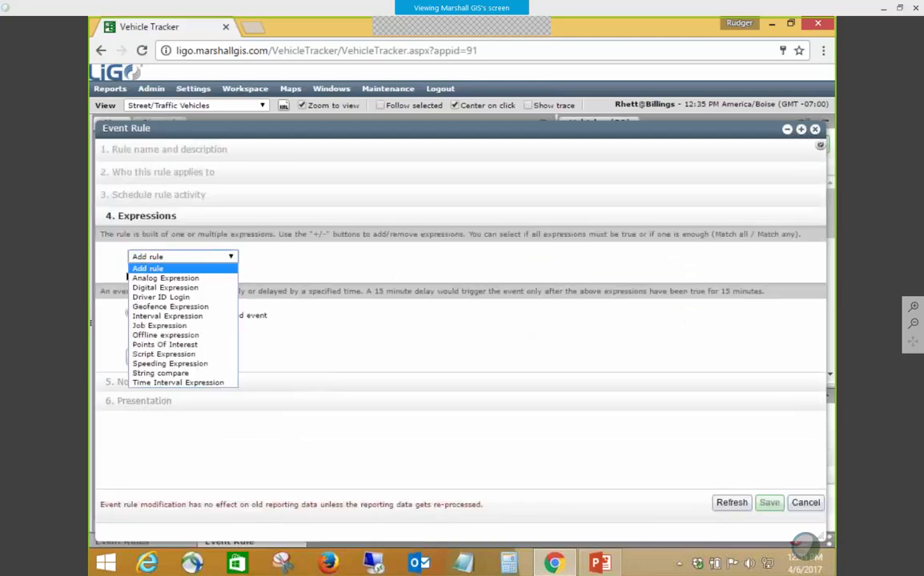
left_click(184, 307)
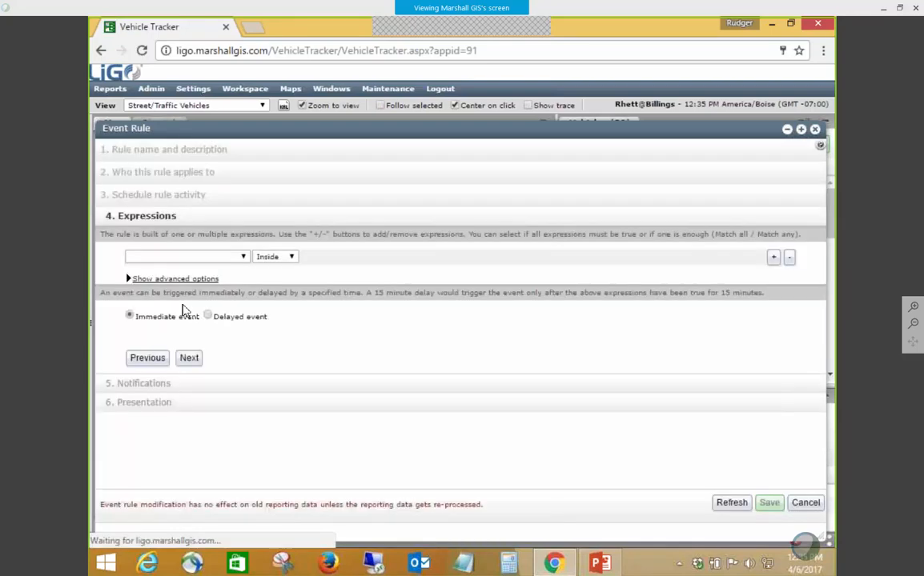
left_click(243, 257)
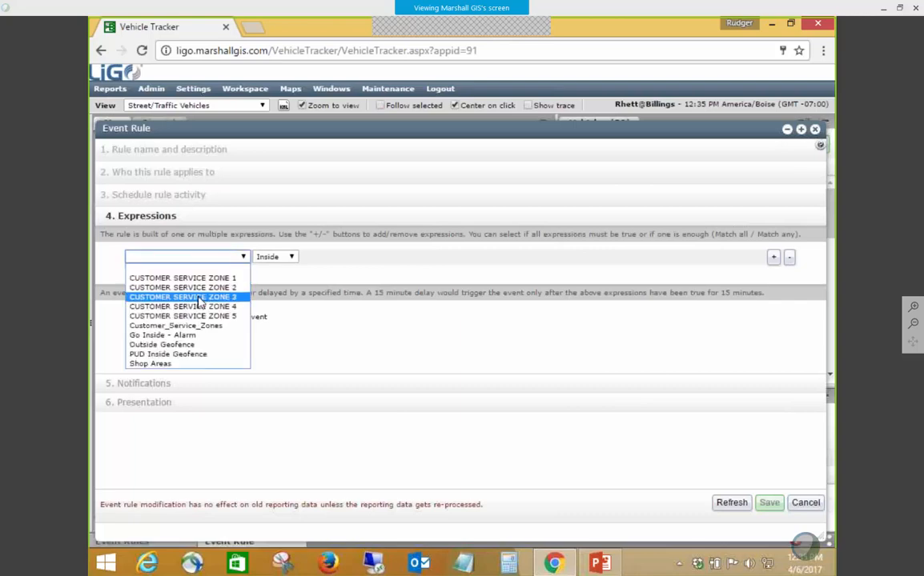
left_click(176, 355)
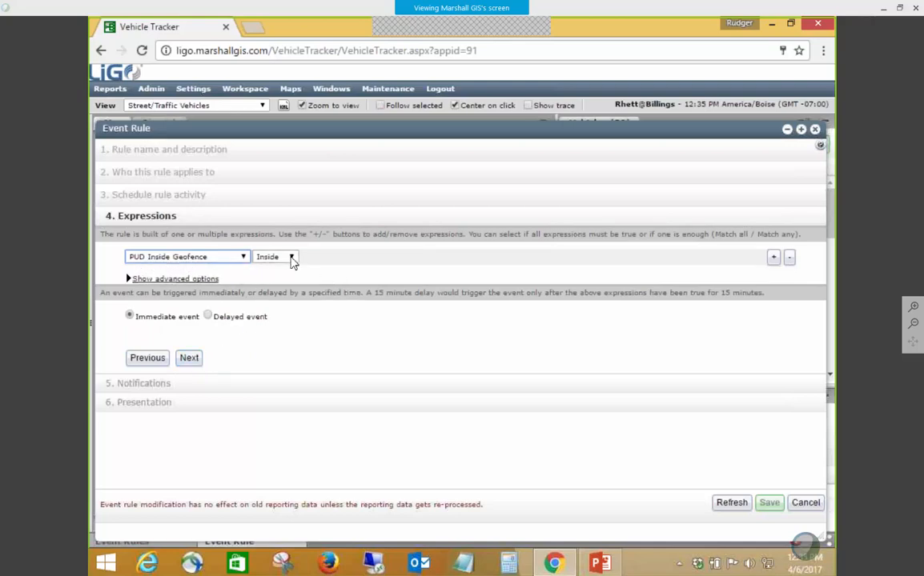
left_click(291, 256)
left_click(329, 254)
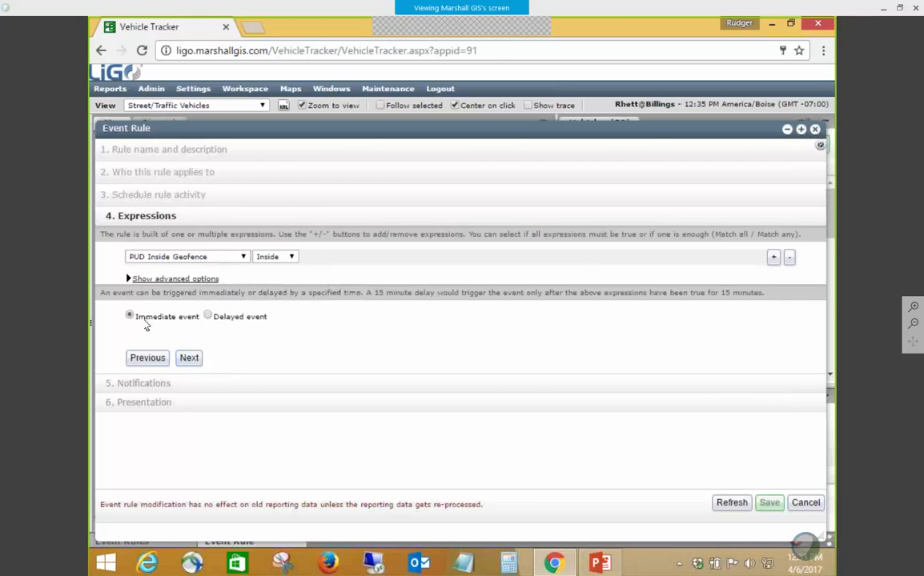
Continue to the rule's notifications and add an Email notification with the D&C Users tag as recipients.
left_click(191, 360)
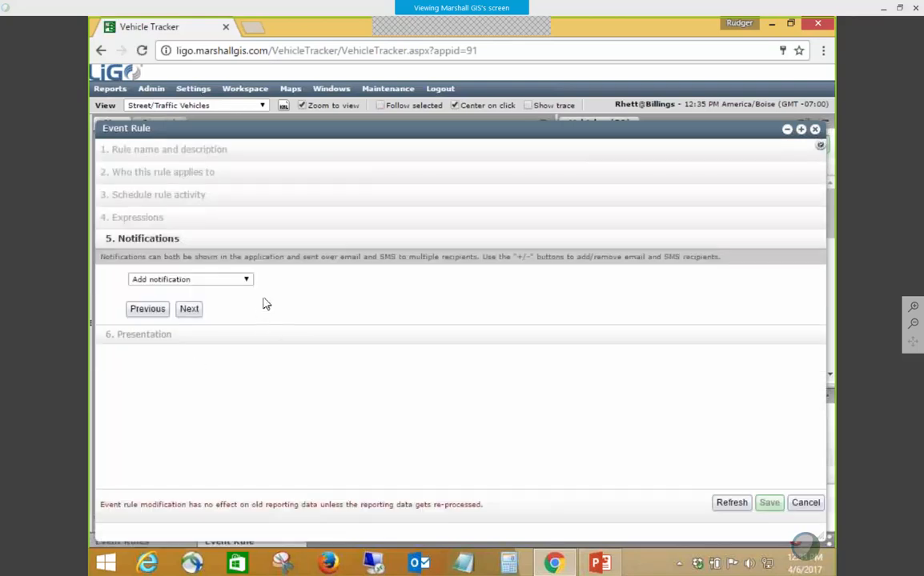
left_click(242, 279)
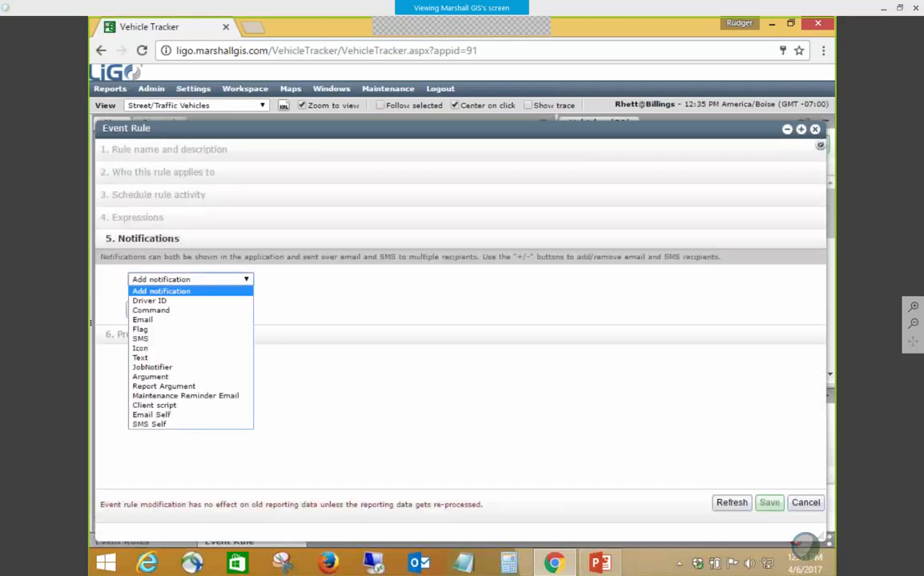
left_click(168, 320)
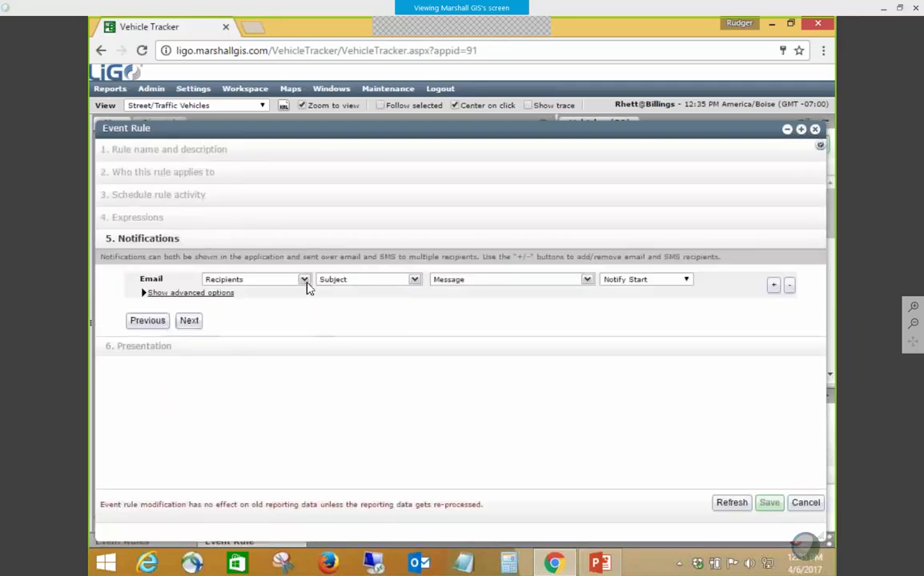
left_click(304, 279)
scroll(264, 328, "down", 1)
scroll(256, 328, "down", 1)
left_click(224, 343)
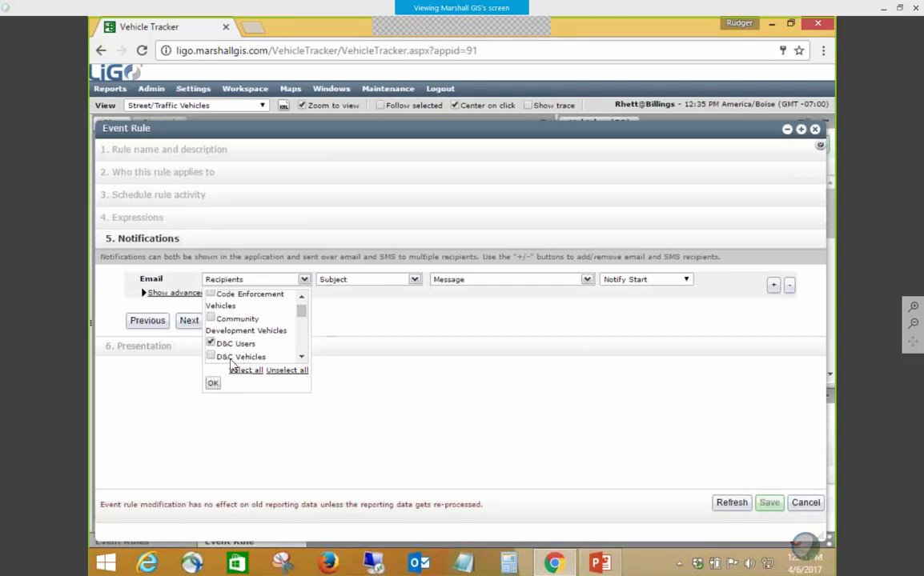
left_click(214, 383)
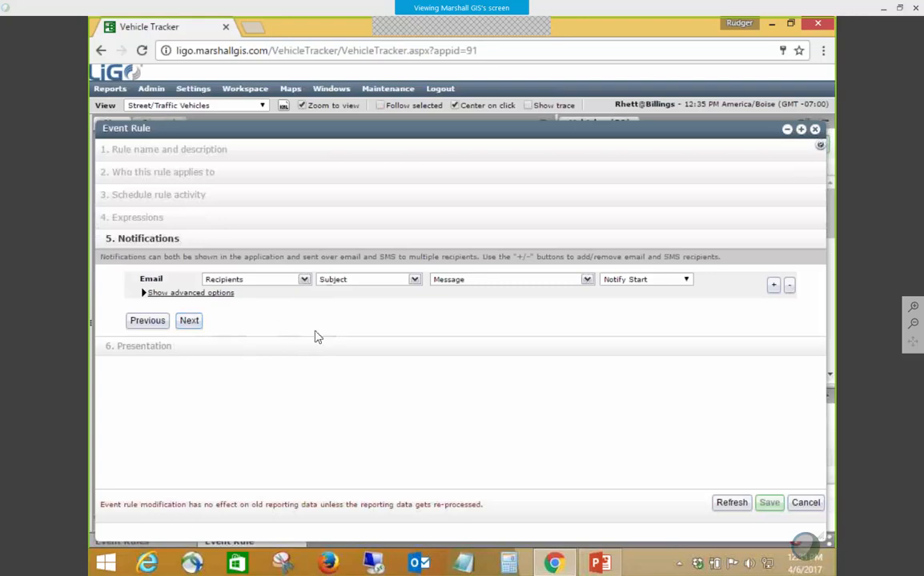
Set the email subject to "[USER_NAME] Left PUD" using the Vehicle name variable, and continue to the presentation settings.
left_click(415, 279)
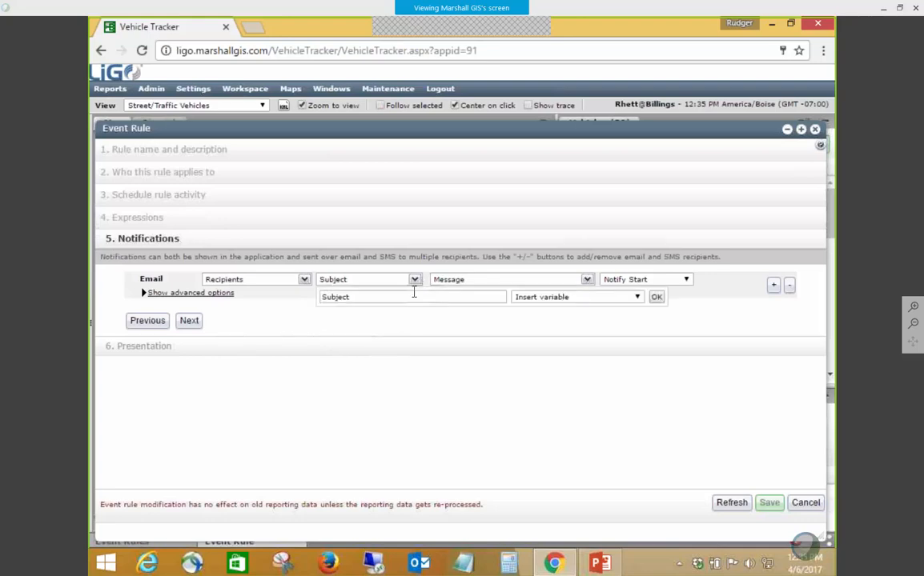
left_click(636, 297)
left_click_drag(638, 345, 638, 488)
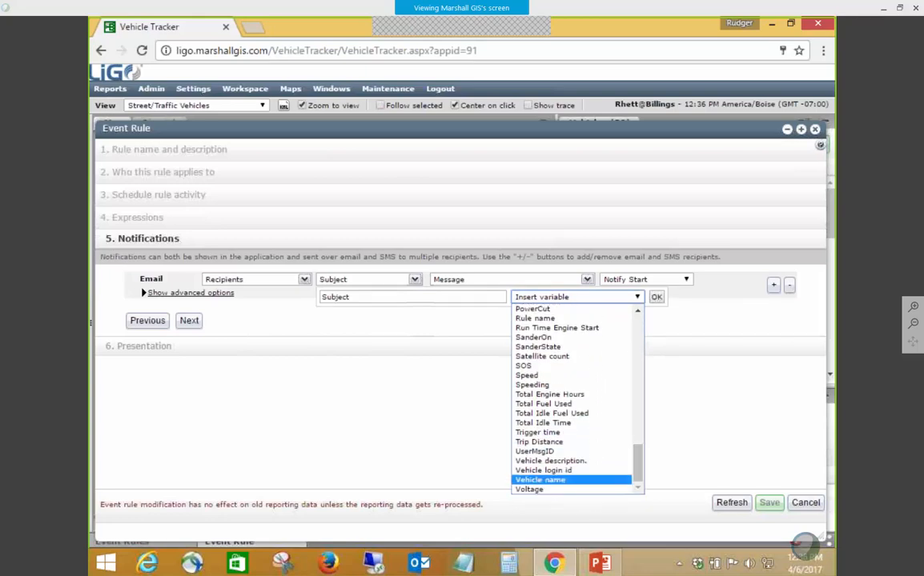
left_click(551, 480)
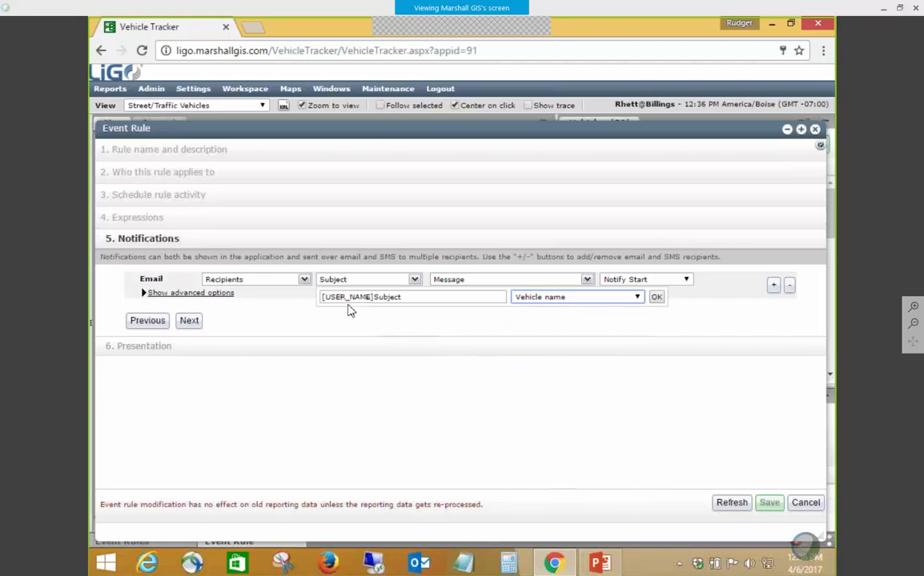
left_click(401, 297)
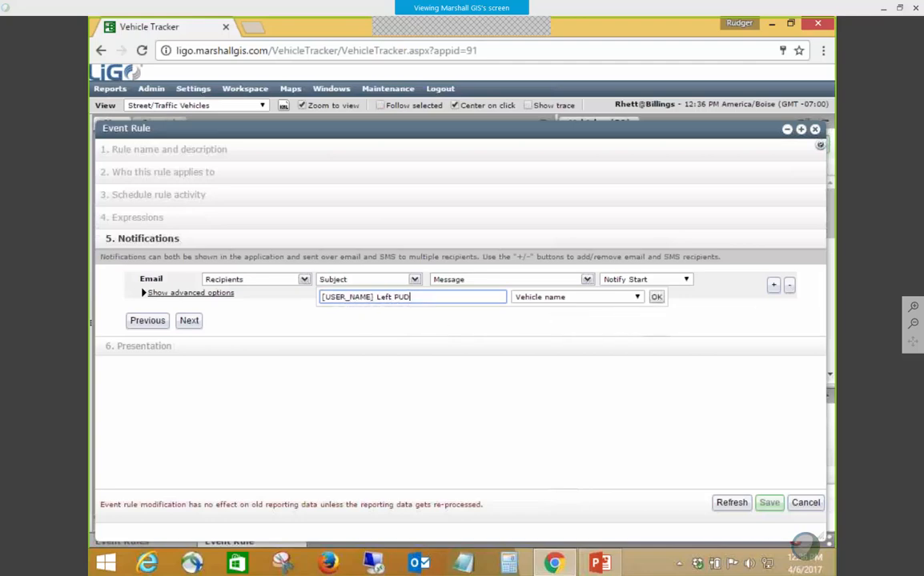
left_click(657, 297)
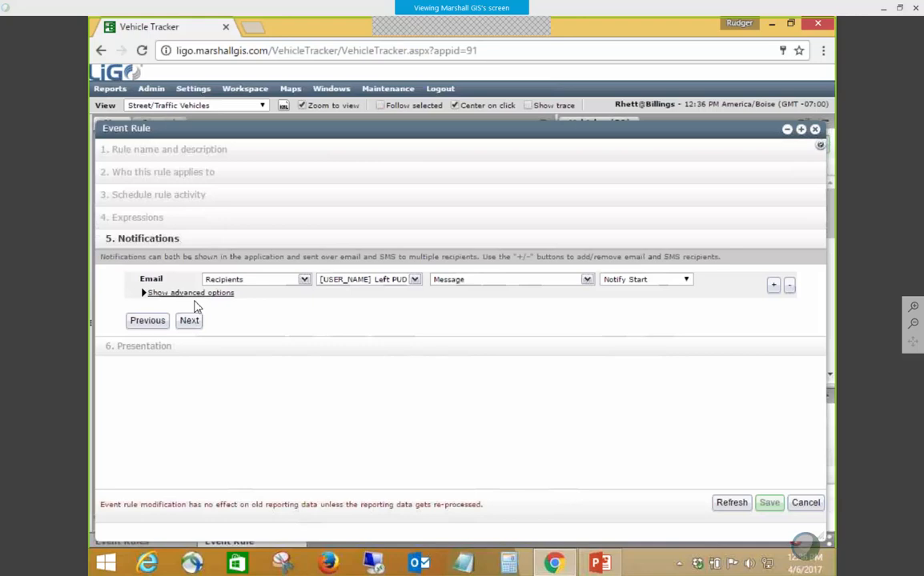
left_click(191, 322)
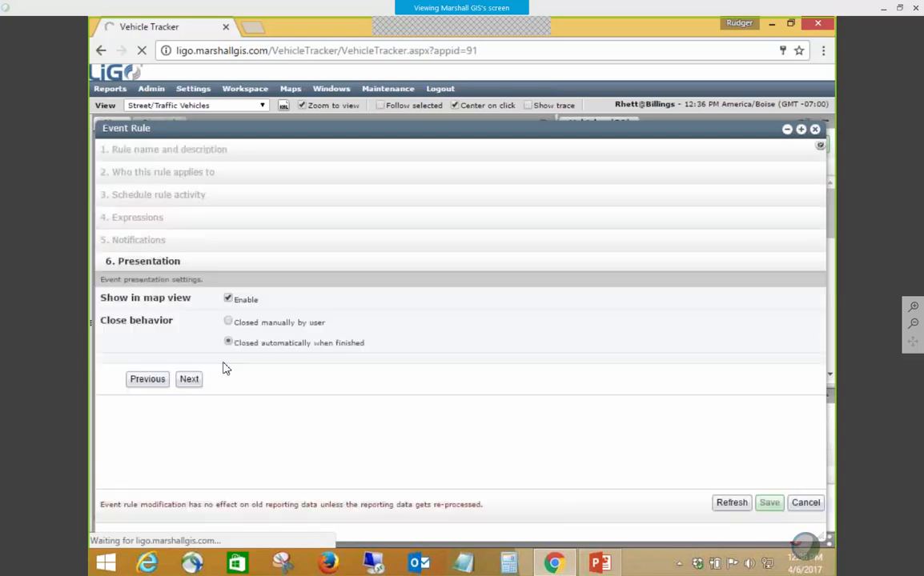
Set the event's presentation color to light blue.
scroll(372, 383, "down", 1)
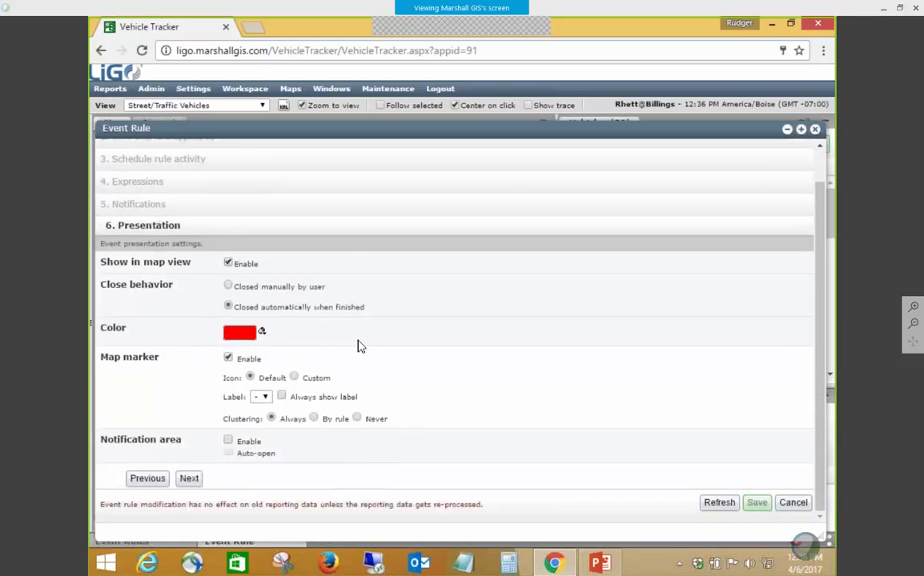
left_click(237, 337)
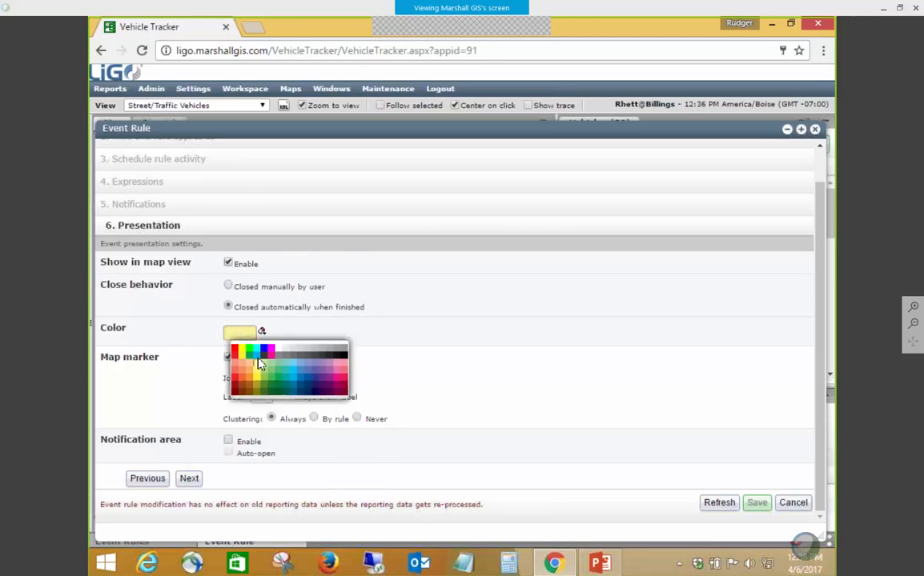
left_click(259, 363)
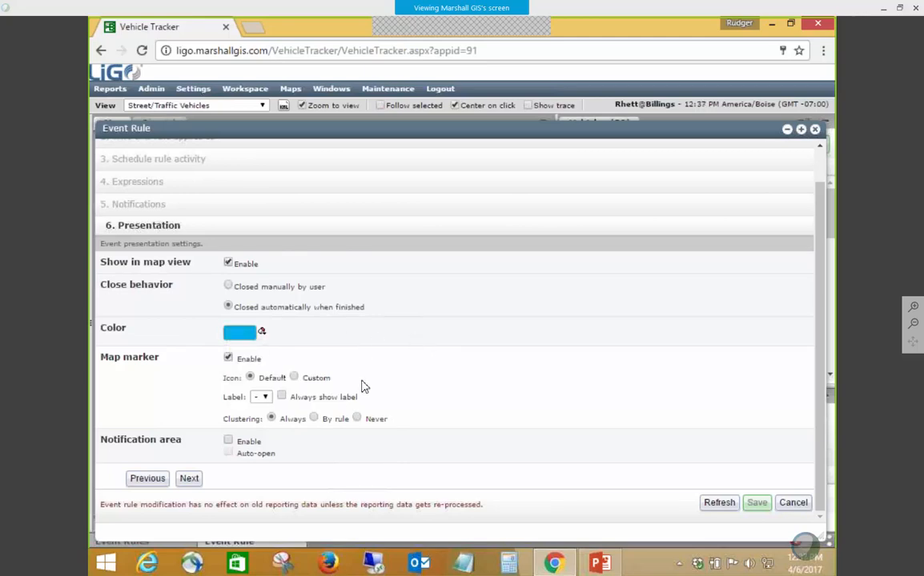
Give the map marker a custom icon, using the red warning triangle from the Events icon set.
left_click(295, 377)
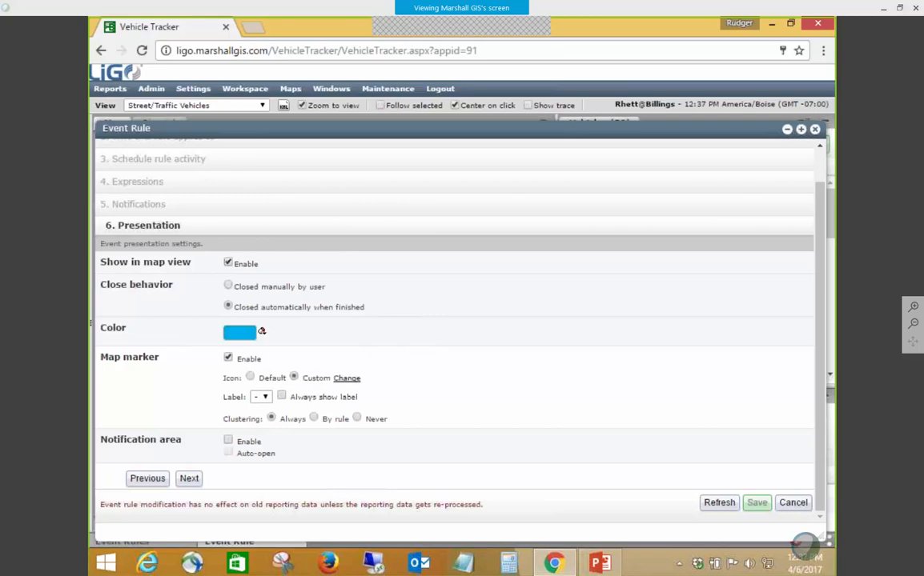
left_click(347, 378)
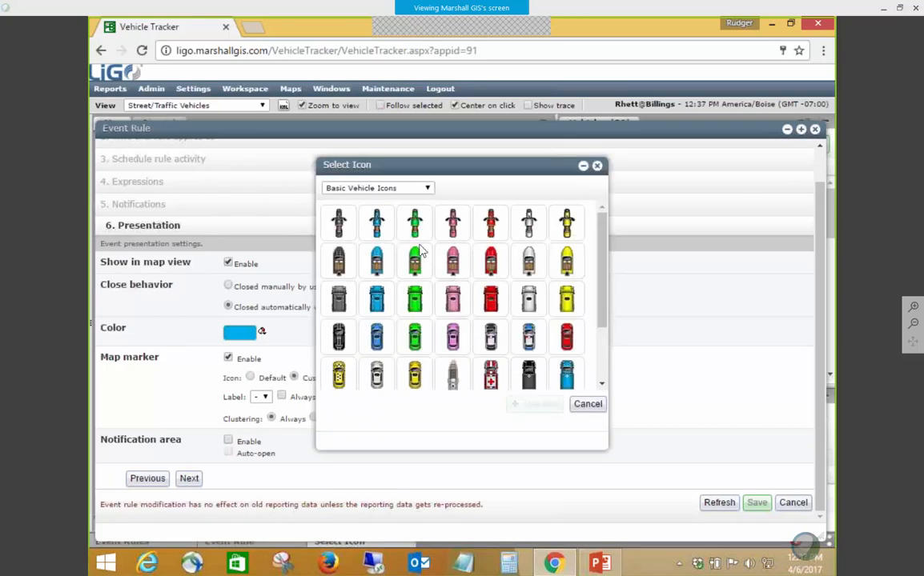
left_click(431, 192)
left_click(335, 214)
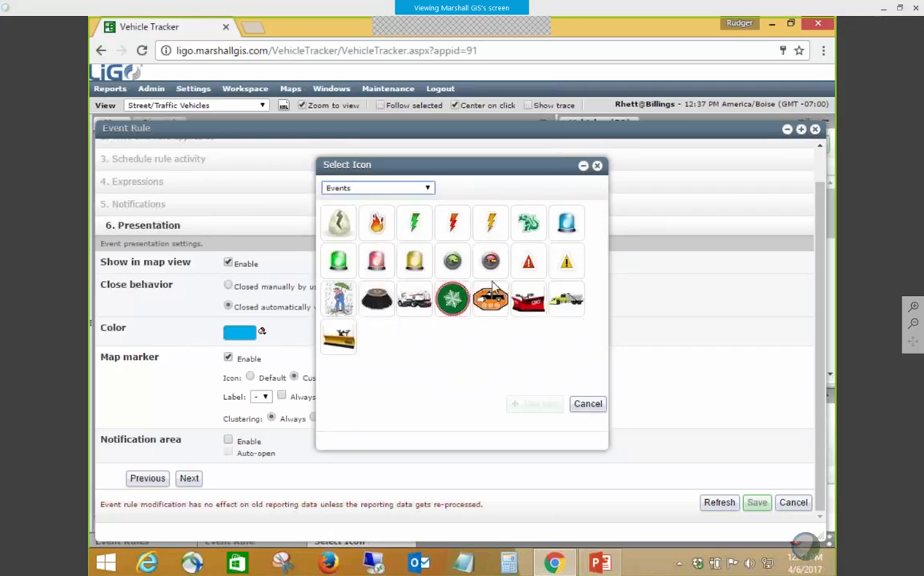
left_click(527, 264)
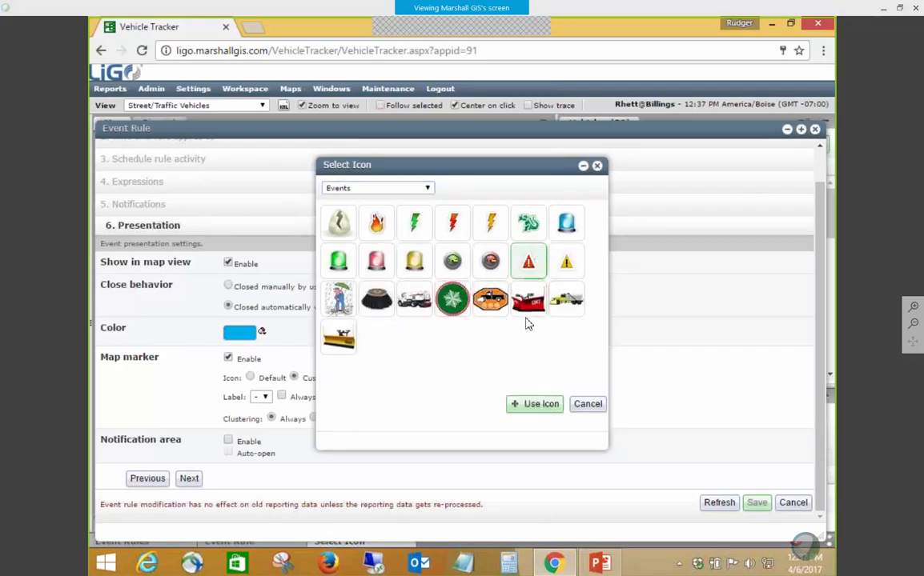
left_click(537, 403)
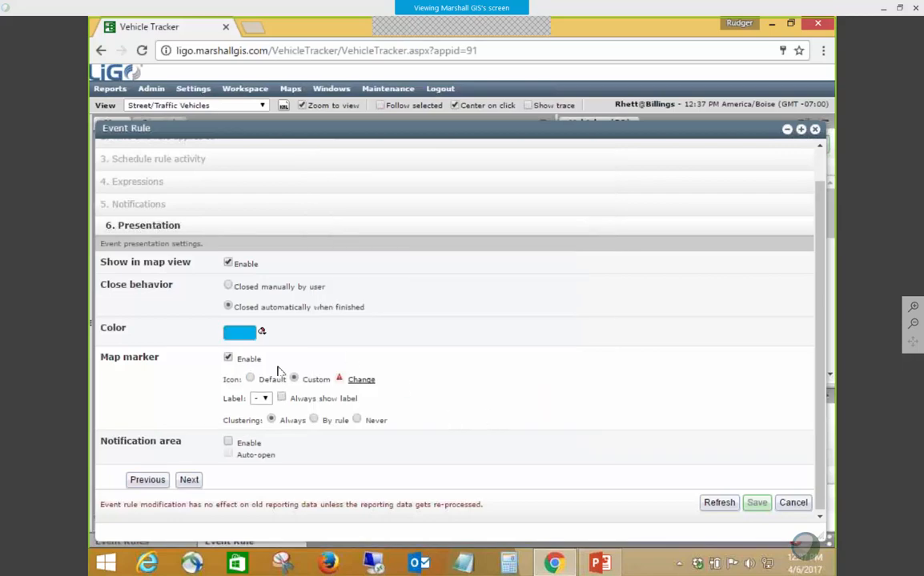
Finish the presentation settings and save the new event rule.
left_click(260, 409)
left_click(189, 479)
left_click(758, 503)
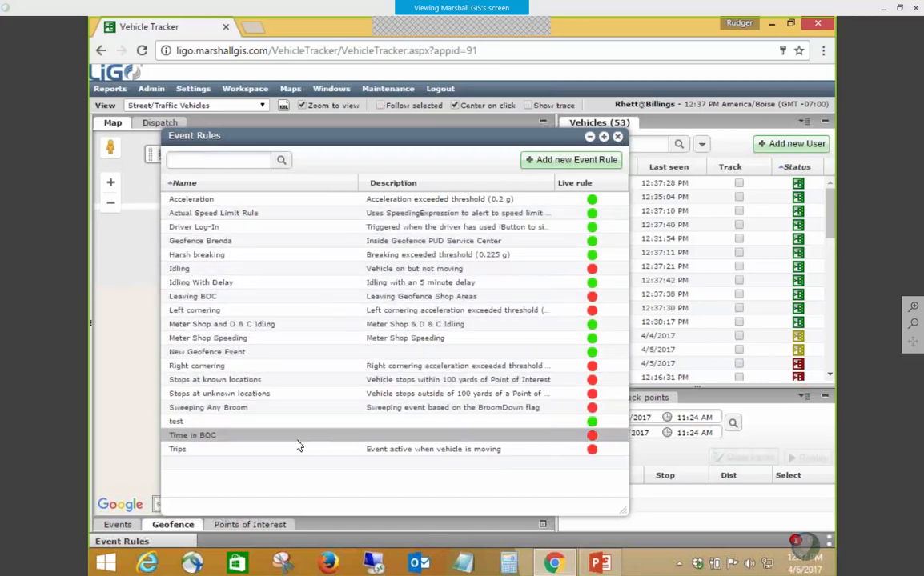
Delete the New Geofence Event rule and close the event rules list.
left_click(208, 353)
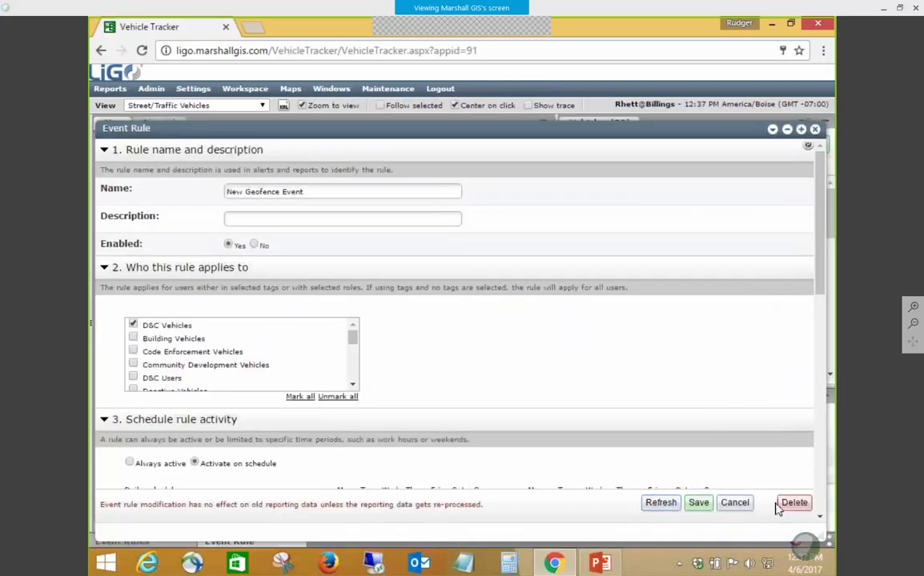
left_click(793, 503)
left_click(508, 348)
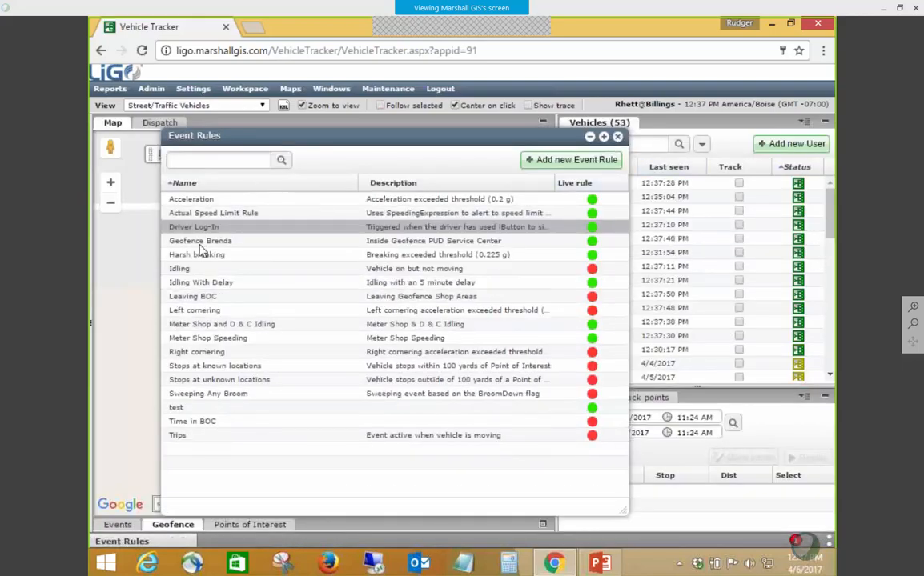
left_click(617, 138)
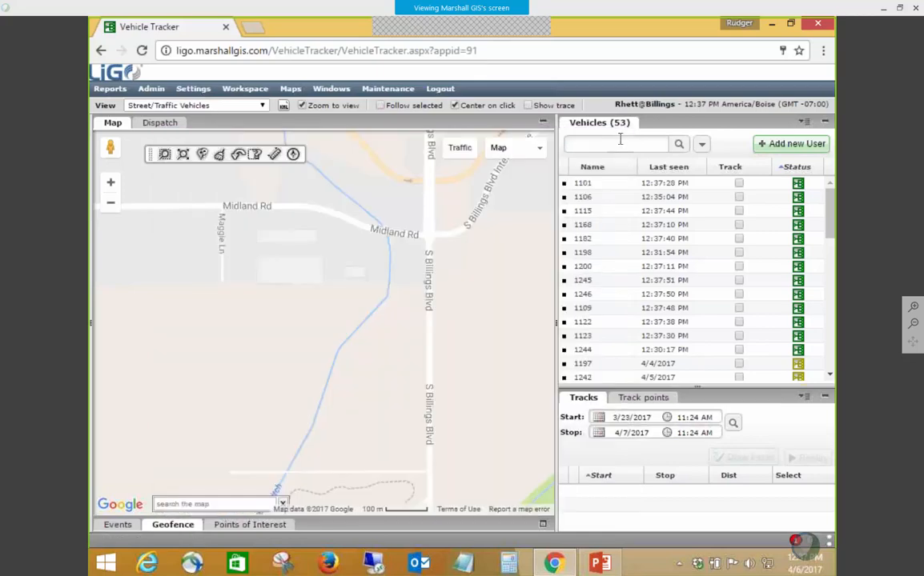
Open the Event Rule report and limit its event rules to Actual Speed Limit Rule and Time in BOC.
left_click(111, 89)
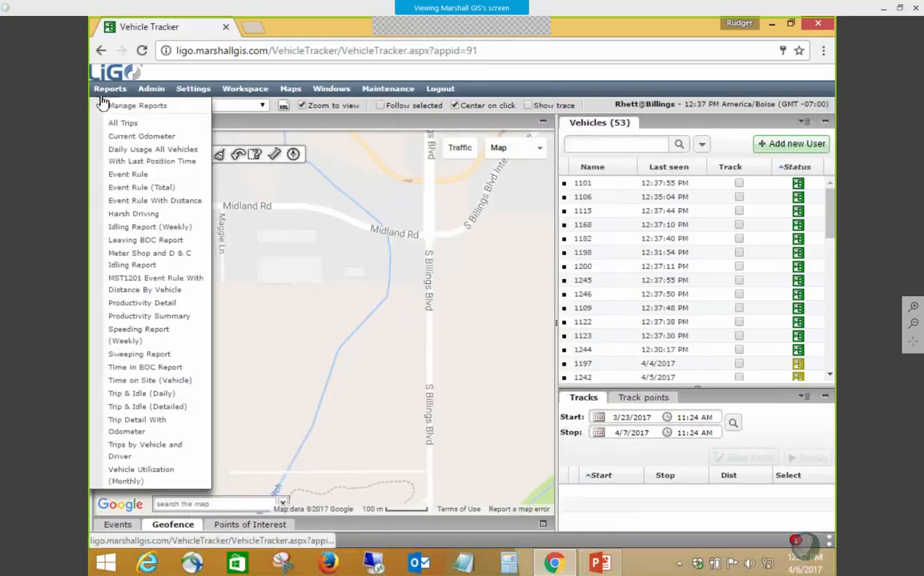
left_click(146, 175)
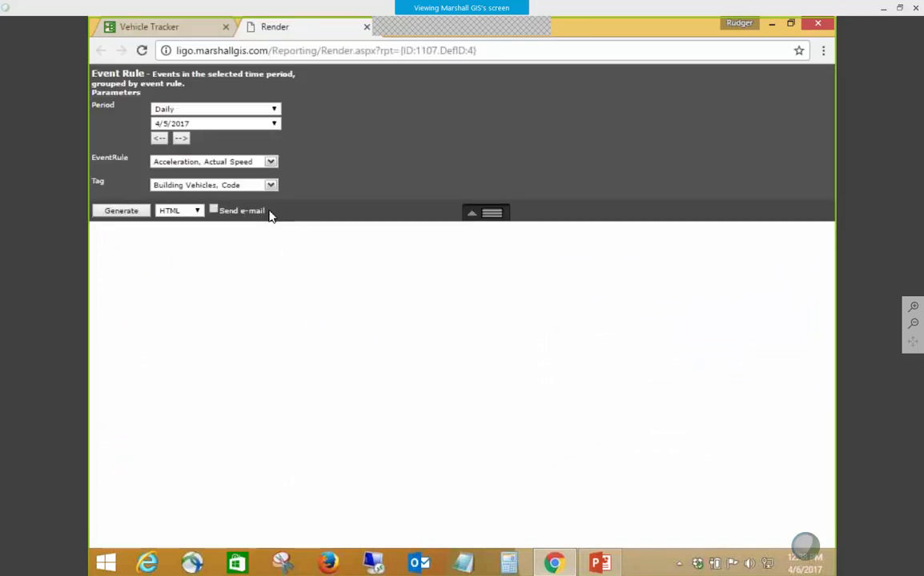
left_click(272, 162)
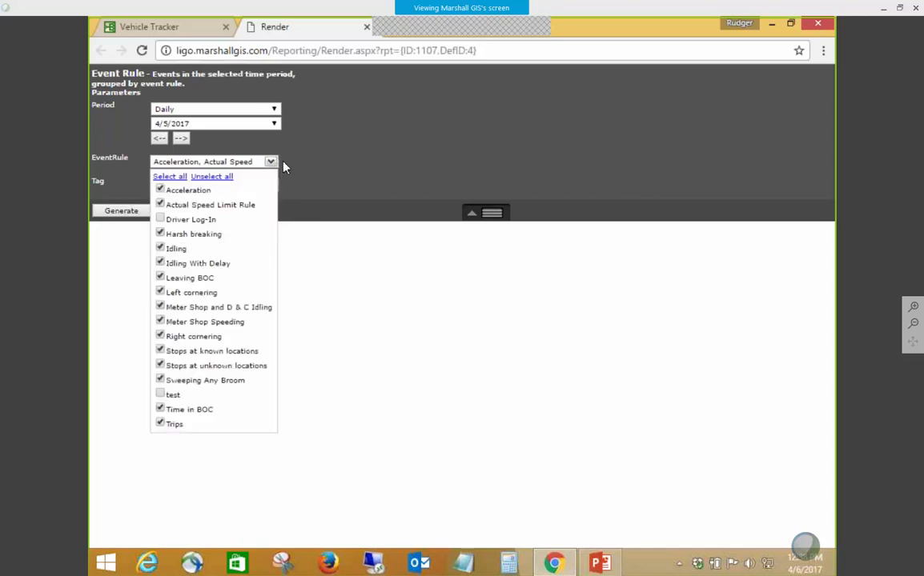
left_click(211, 176)
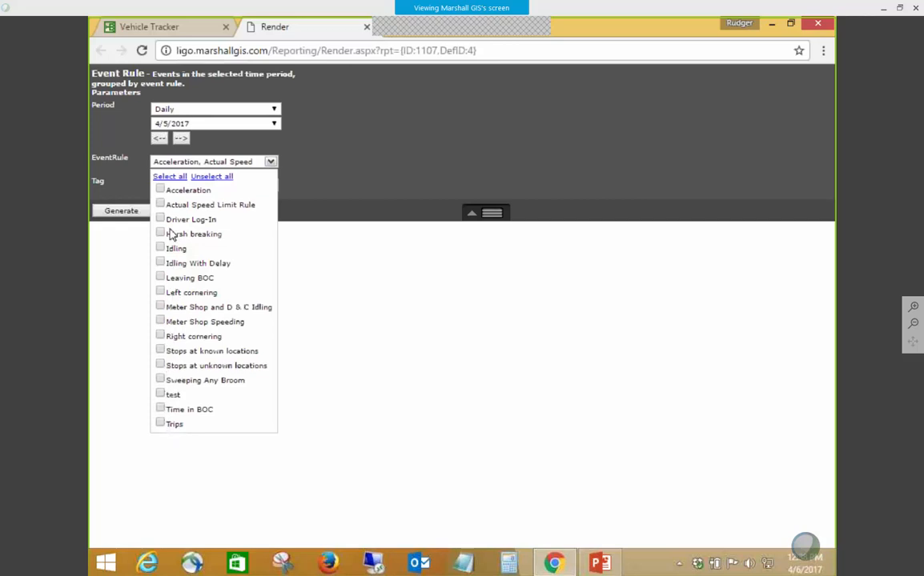
left_click(161, 205)
left_click(160, 409)
left_click(369, 181)
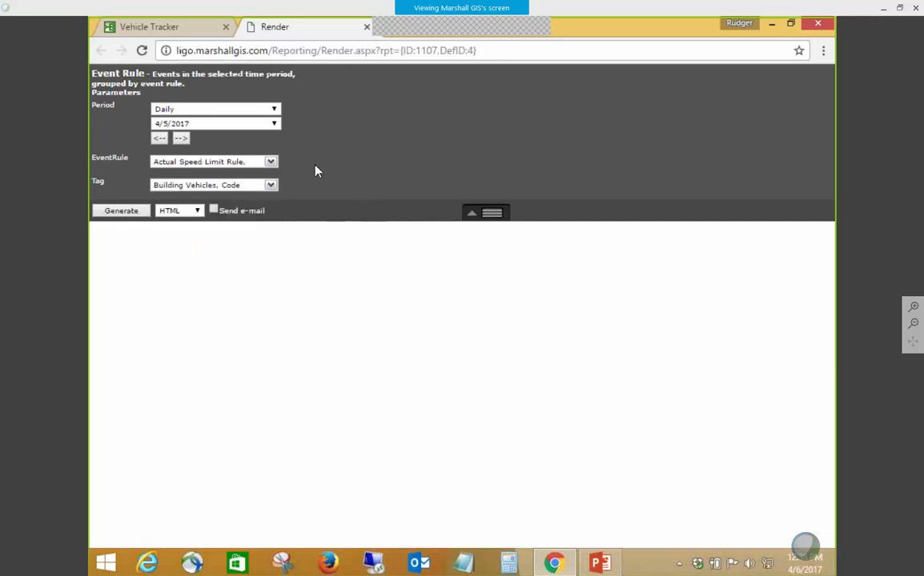
left_click(270, 163)
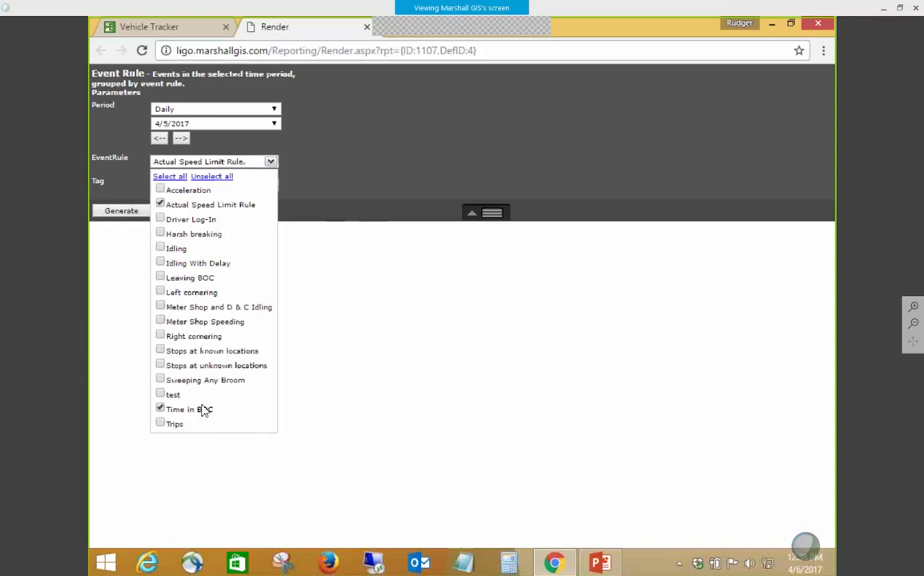
left_click(359, 182)
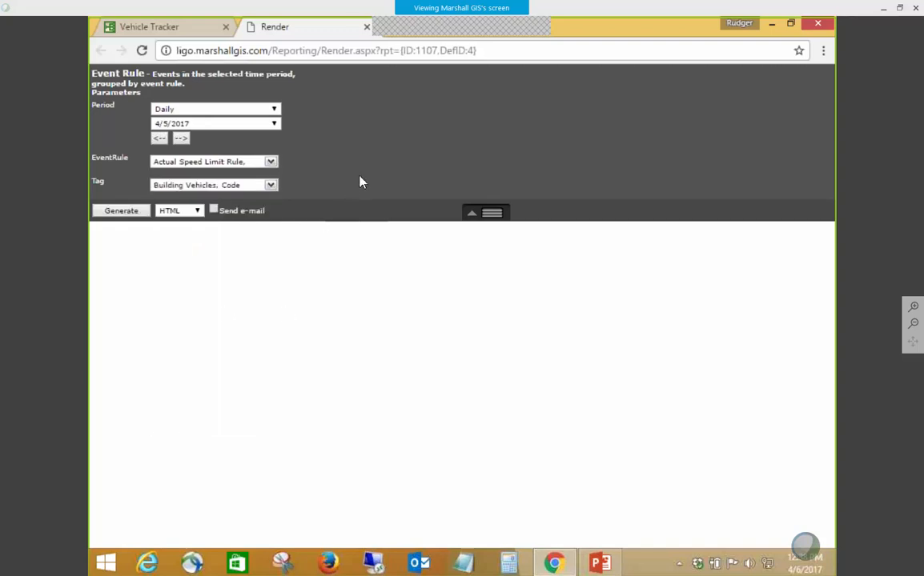
Limit the report's tags to Street/Traffic Vehicles only.
left_click(270, 186)
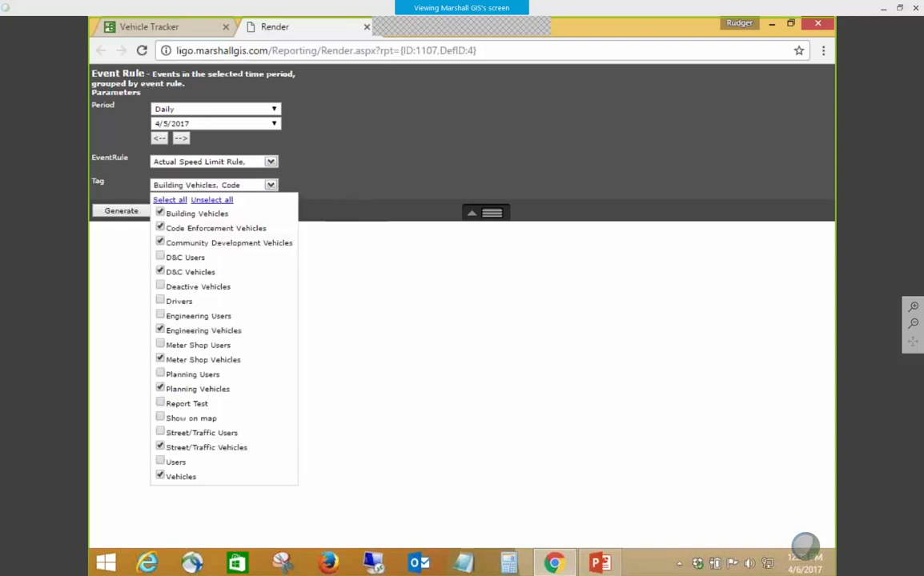
left_click(215, 199)
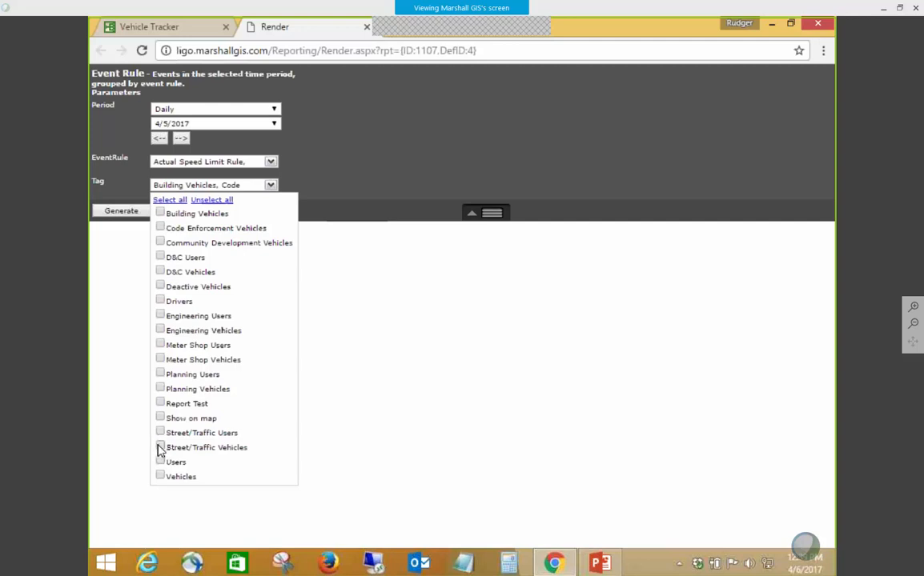
left_click(423, 175)
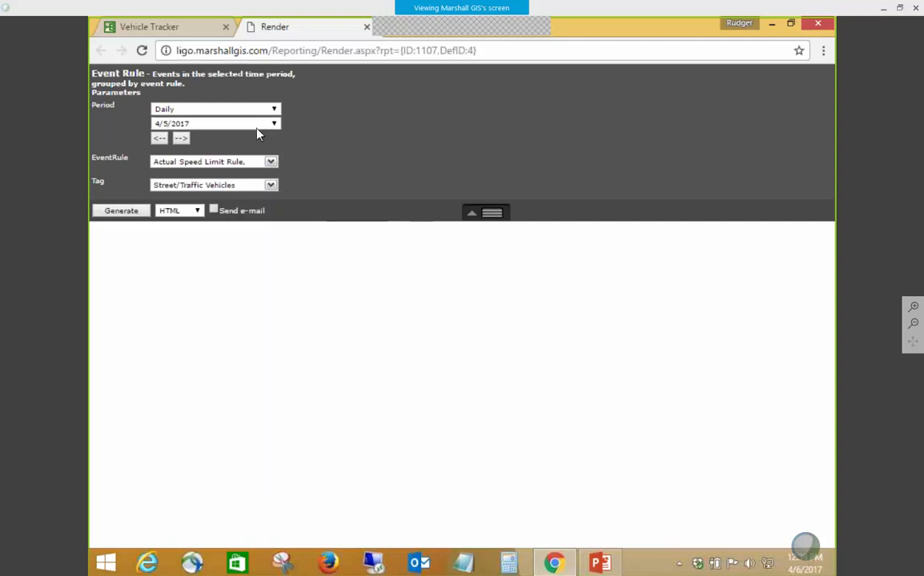
left_click(272, 109)
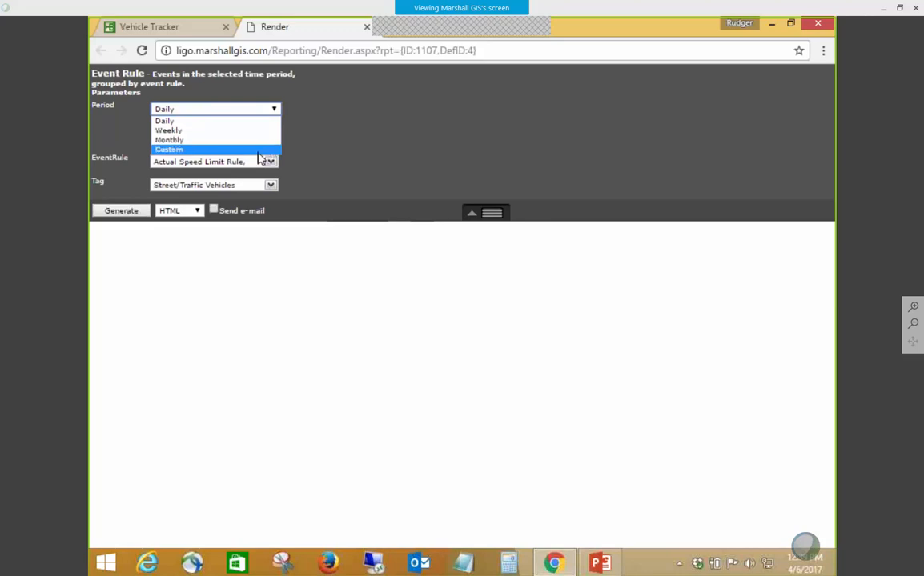
left_click(339, 152)
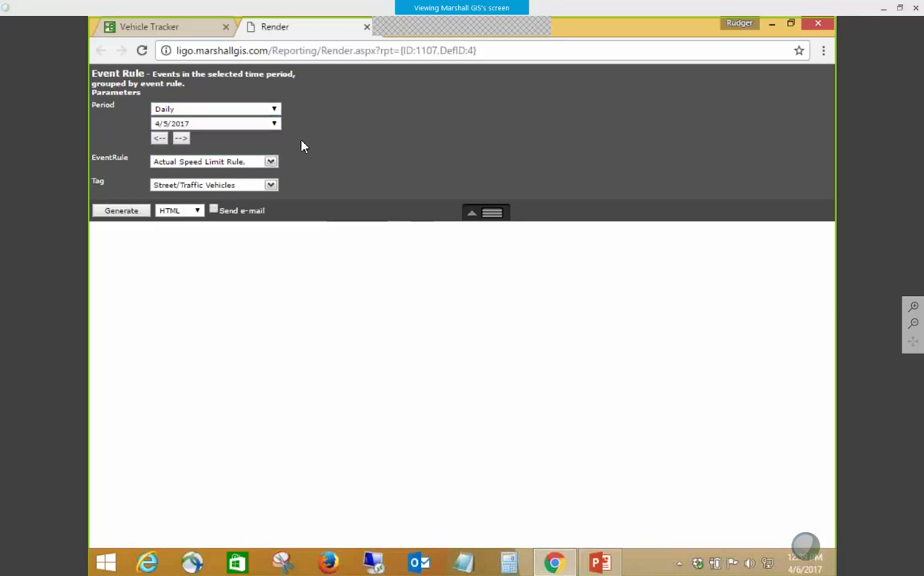
Remove Time in BOC from the report's event rules and generate the report for Actual Speed Limit Rule.
left_click(271, 163)
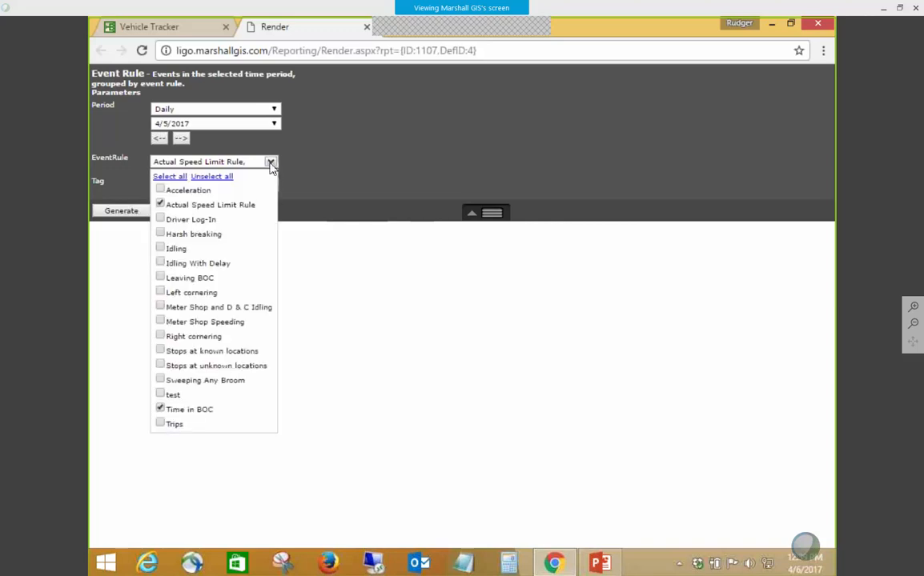
left_click(159, 410)
left_click(344, 158)
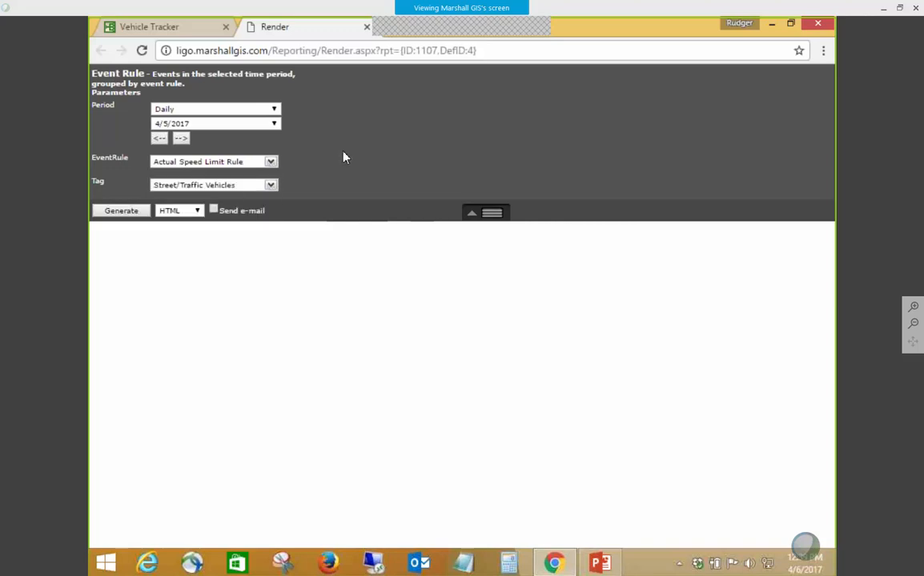
left_click(129, 213)
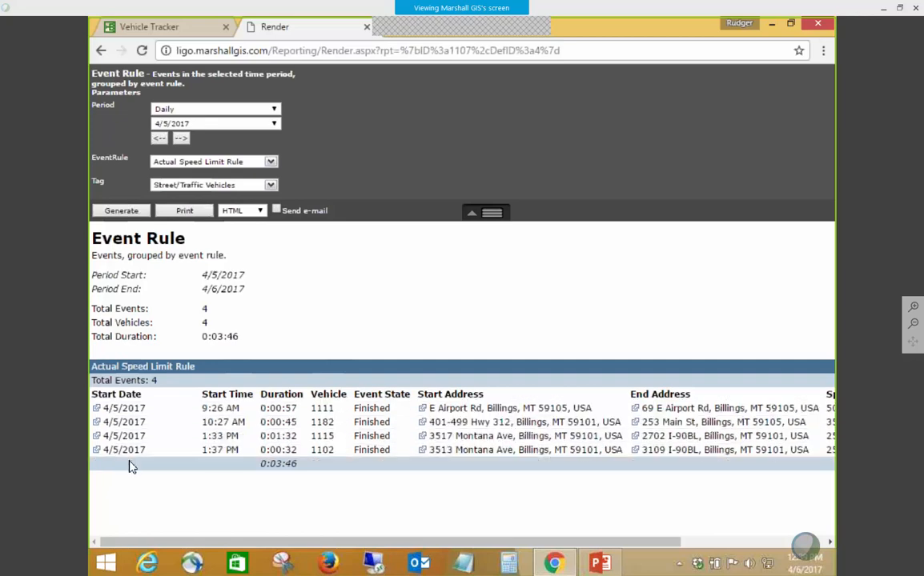
Draw the track of vehicle 1111's 9:26 AM speeding event from the report and view it on the Vehicle Tracker map.
left_click(96, 409)
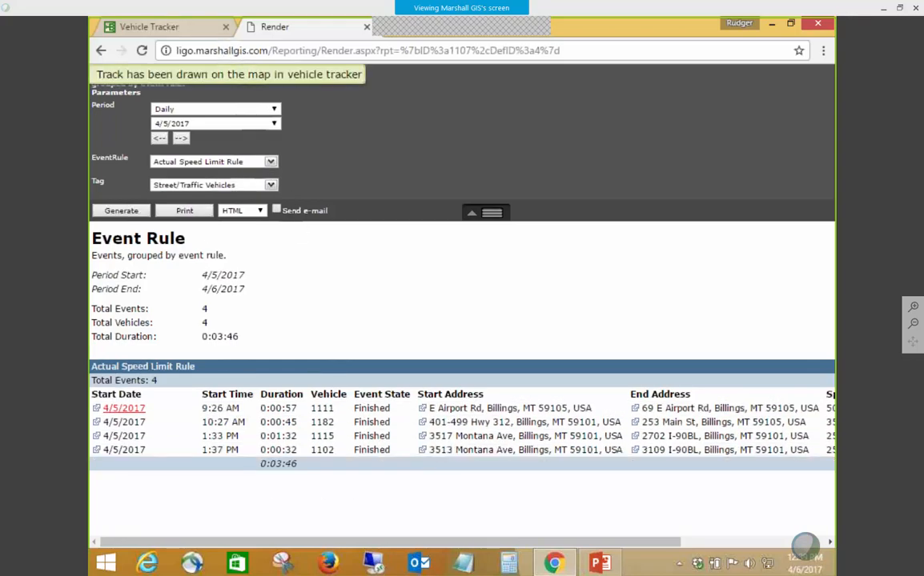
left_click(144, 27)
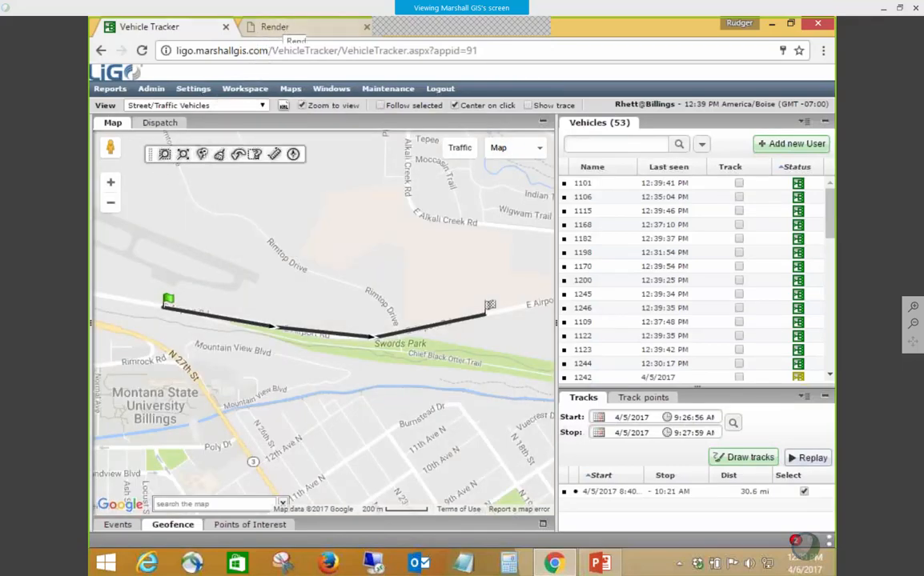
left_click(285, 29)
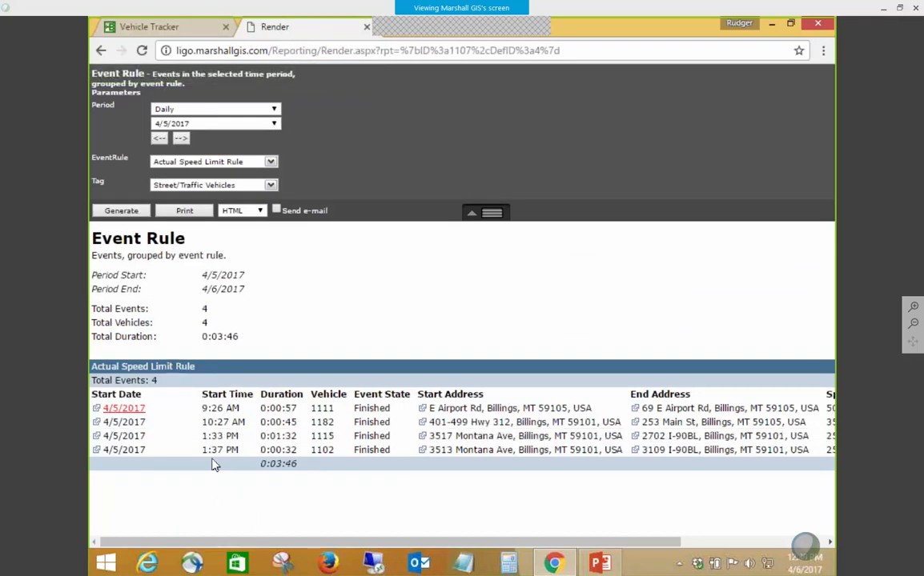
left_click(148, 30)
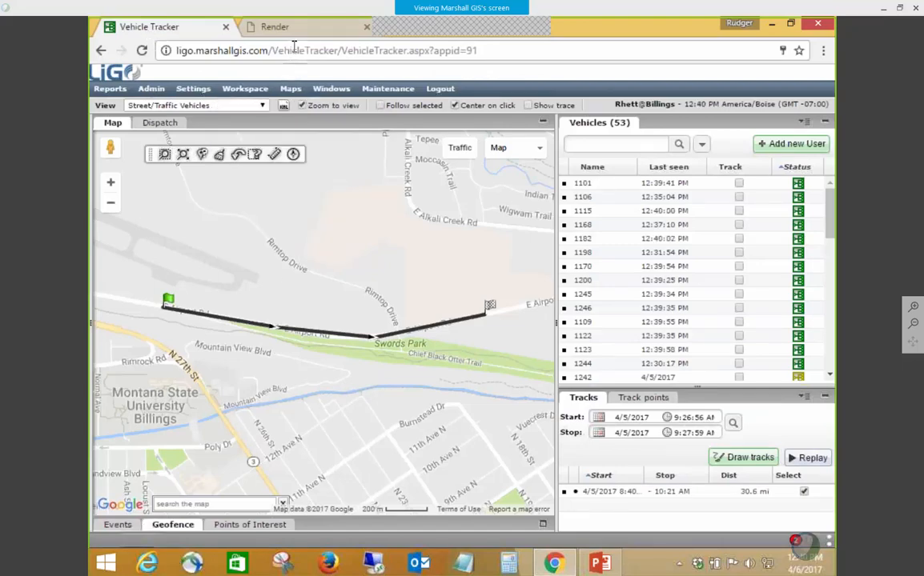
Close the Event Rule report and clear the drawn track from the map.
left_click(342, 32)
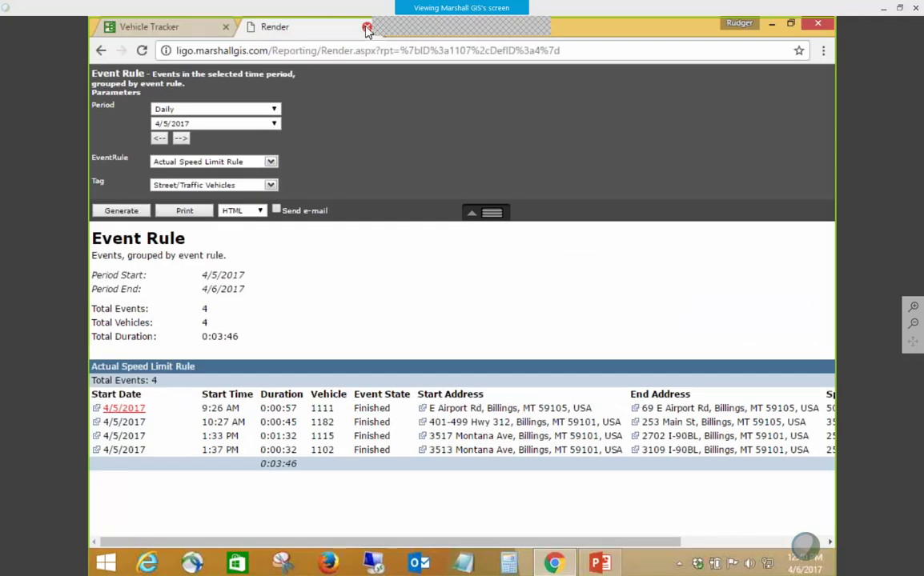
left_click(367, 28)
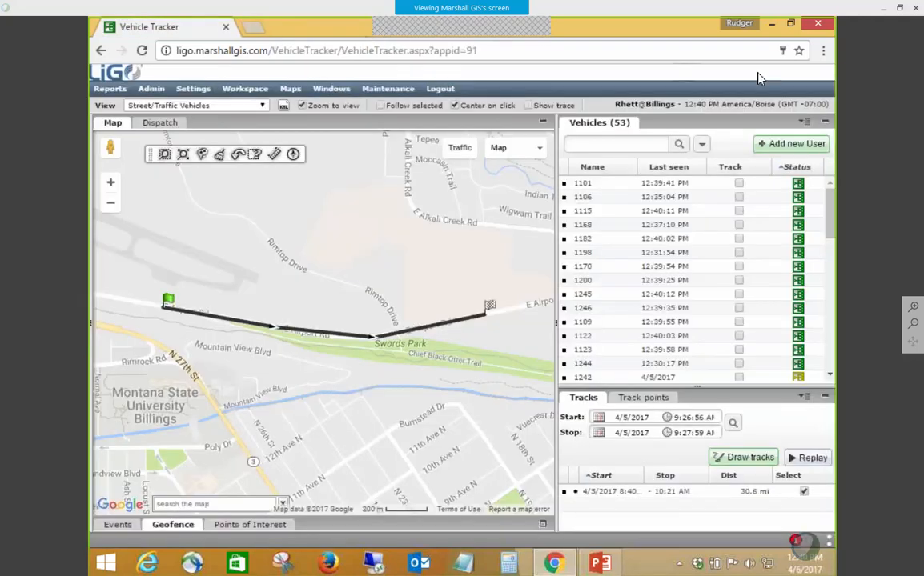
left_click(218, 153)
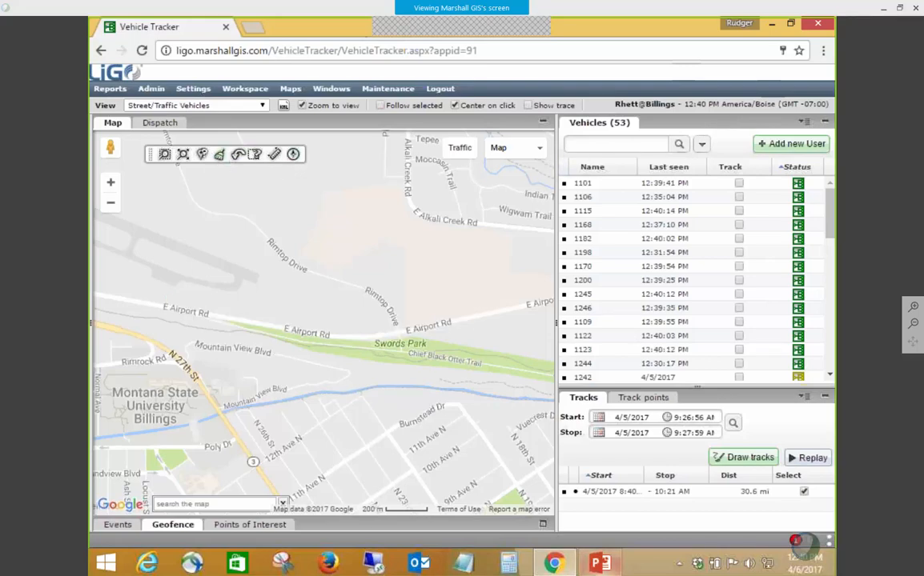
Switch to the PowerPoint presentation, start the slide show from the Demonstration slide and advance to the Q & A slide.
left_click(599, 563)
left_click(161, 89)
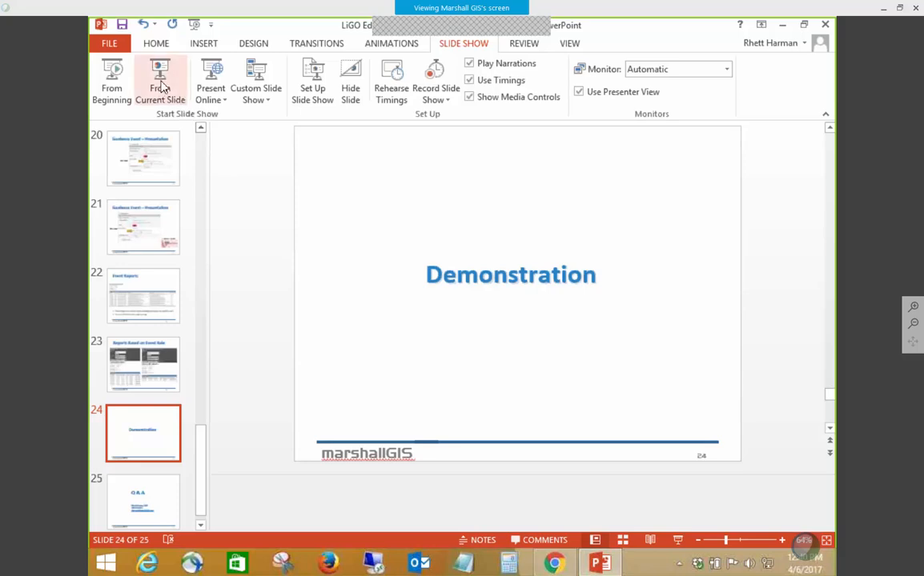
key("Right")
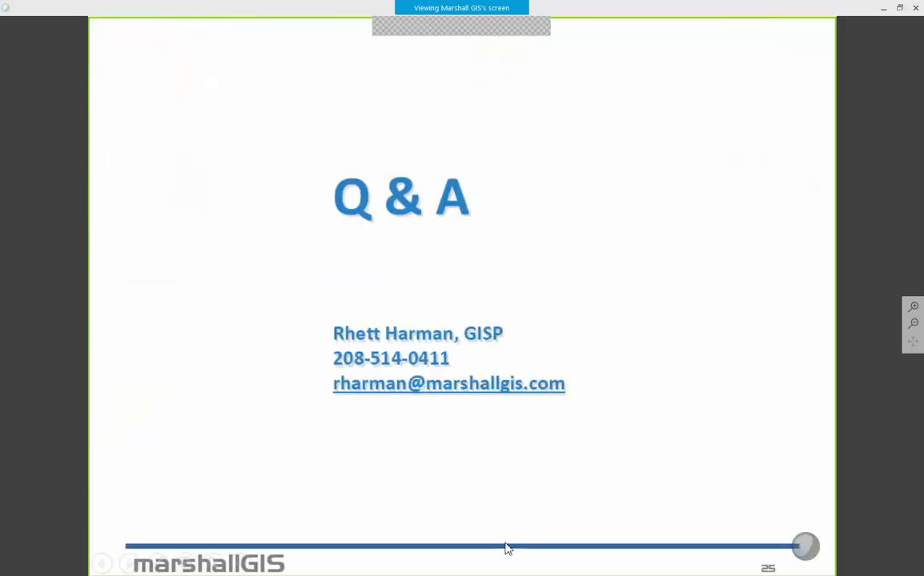